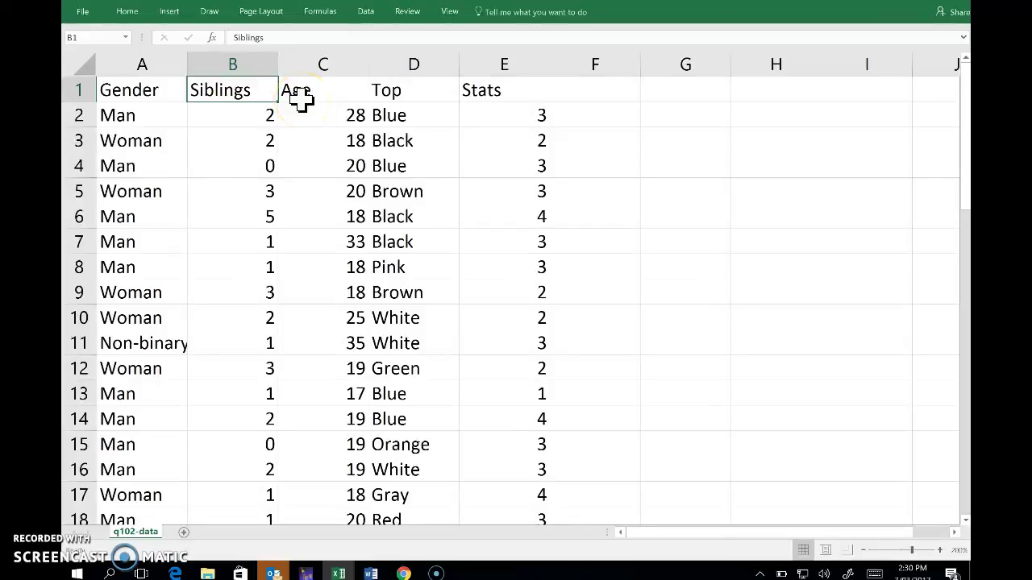
# - Create a PivotChart on a new worksheet from the whole q102-data table
pyautogui.click(216, 94)
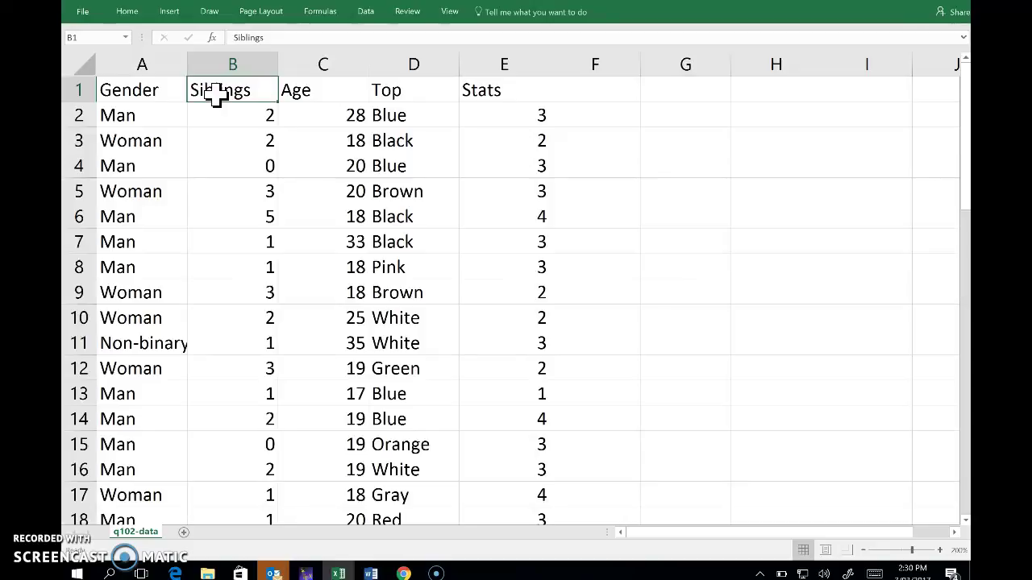
pyautogui.click(171, 12)
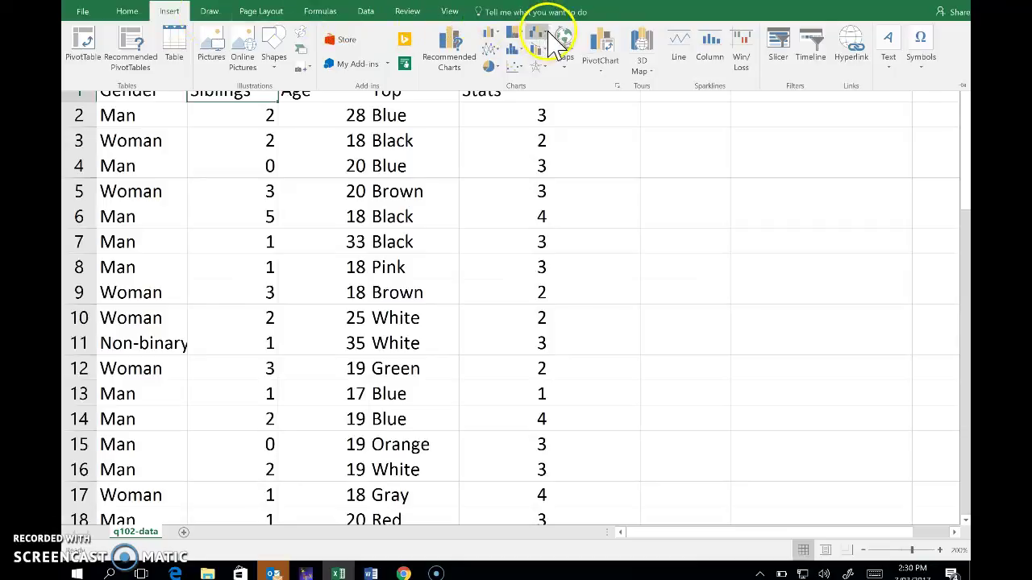
pyautogui.click(570, 51)
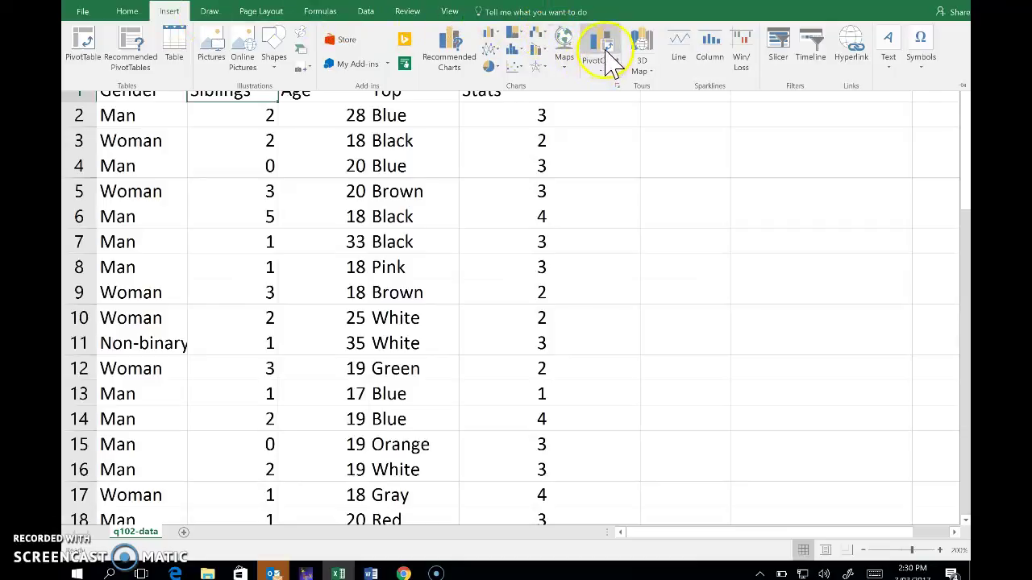
pyautogui.click(612, 60)
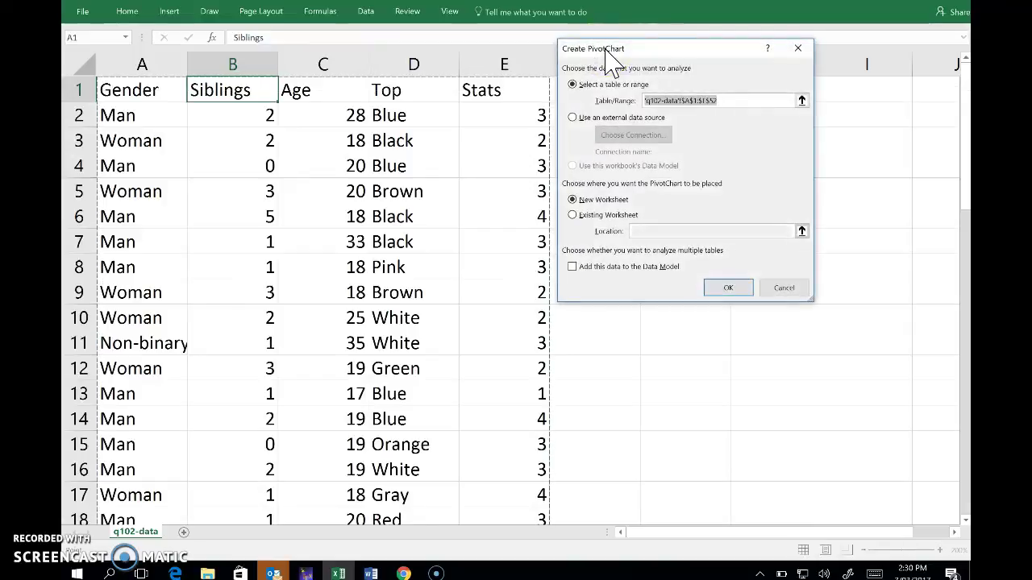
pyautogui.click(714, 100)
pyautogui.click(729, 98)
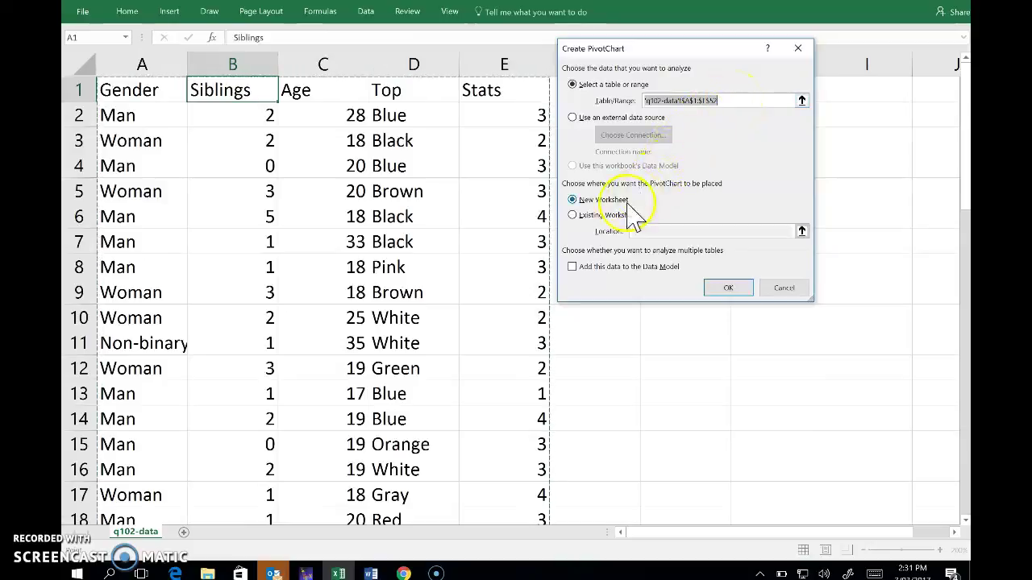
pyautogui.click(725, 290)
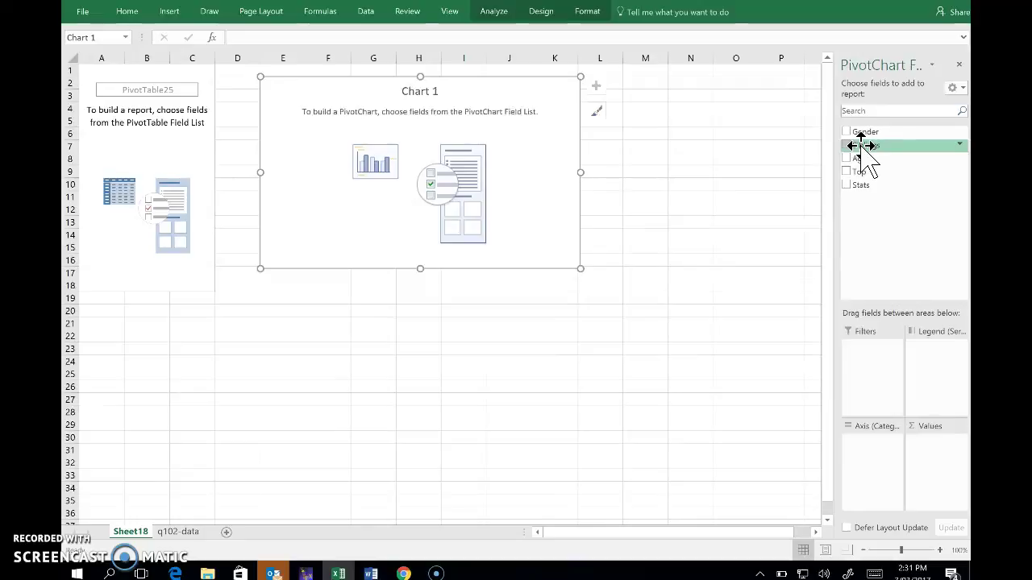
# - Use the Siblings field for both the PivotChart's axis categories and its values, summarizing the values by Count
pyautogui.moveTo(864, 153); pyautogui.dragTo(866, 443)
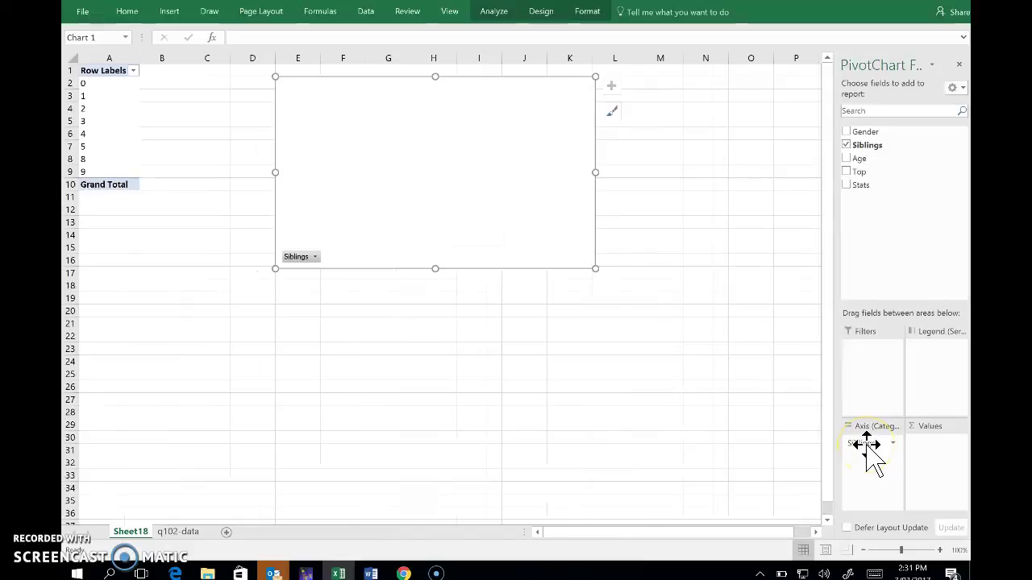
pyautogui.moveTo(869, 148)
pyautogui.mouseDown()
pyautogui.moveTo(902, 368)
pyautogui.moveTo(932, 449)
pyautogui.mouseUp()
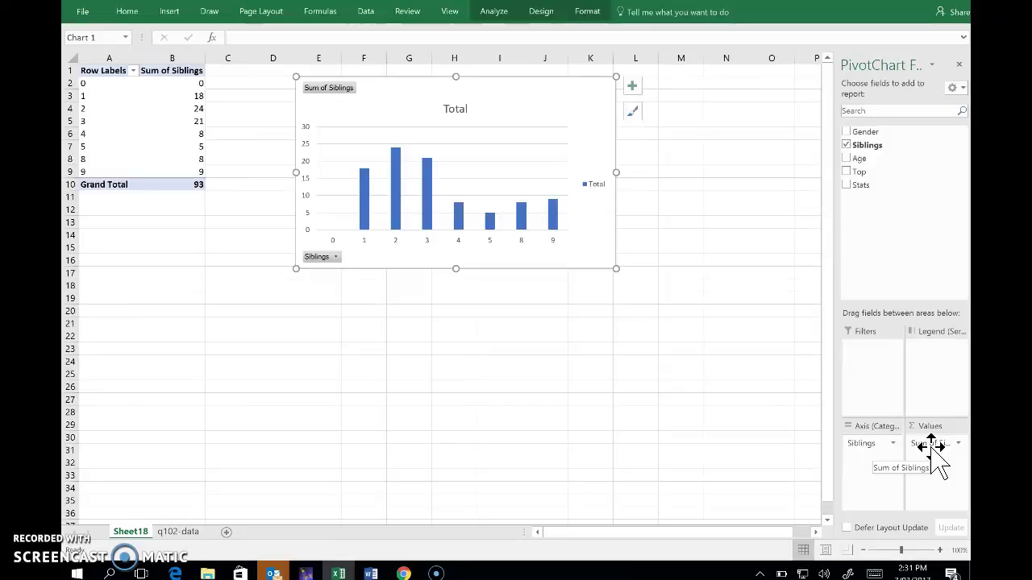
pyautogui.click(959, 444)
pyautogui.click(960, 443)
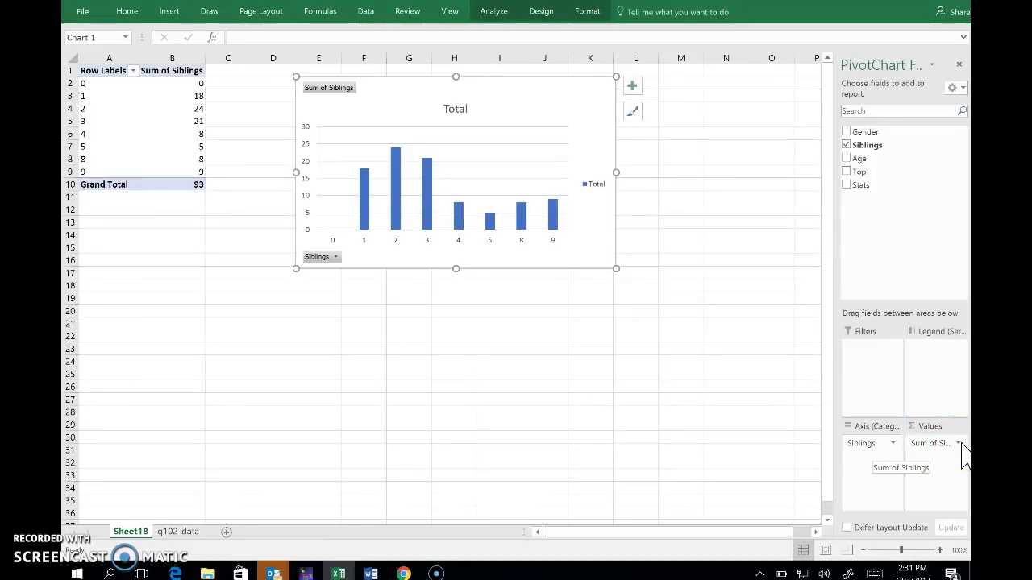
pyautogui.click(959, 444)
pyautogui.click(941, 440)
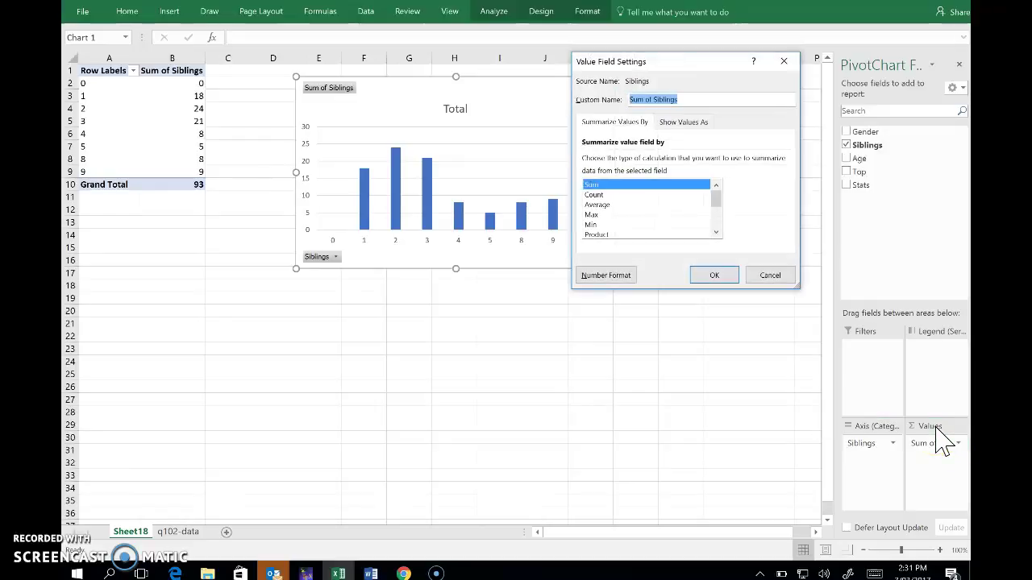
pyautogui.click(626, 196)
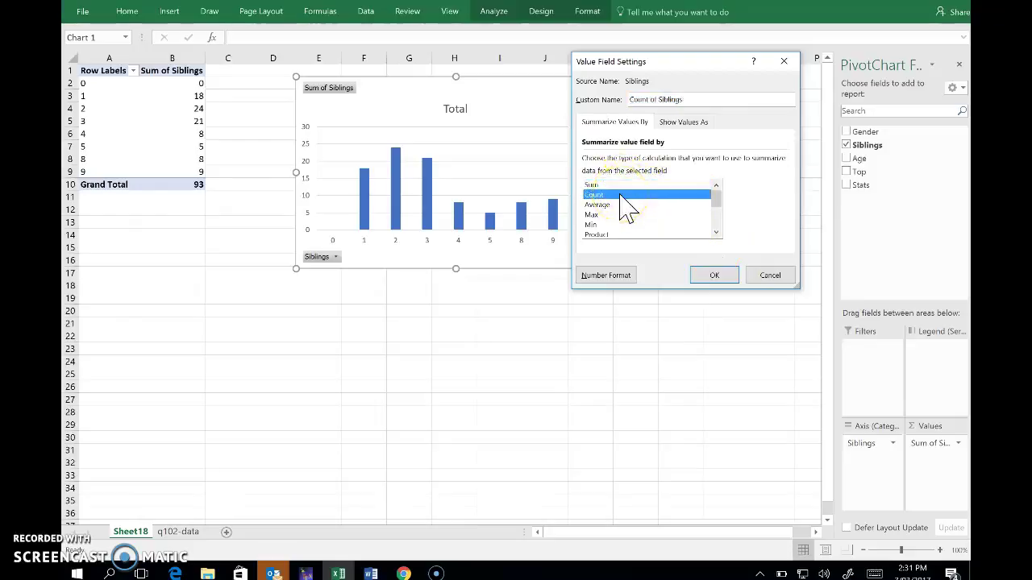
pyautogui.click(715, 275)
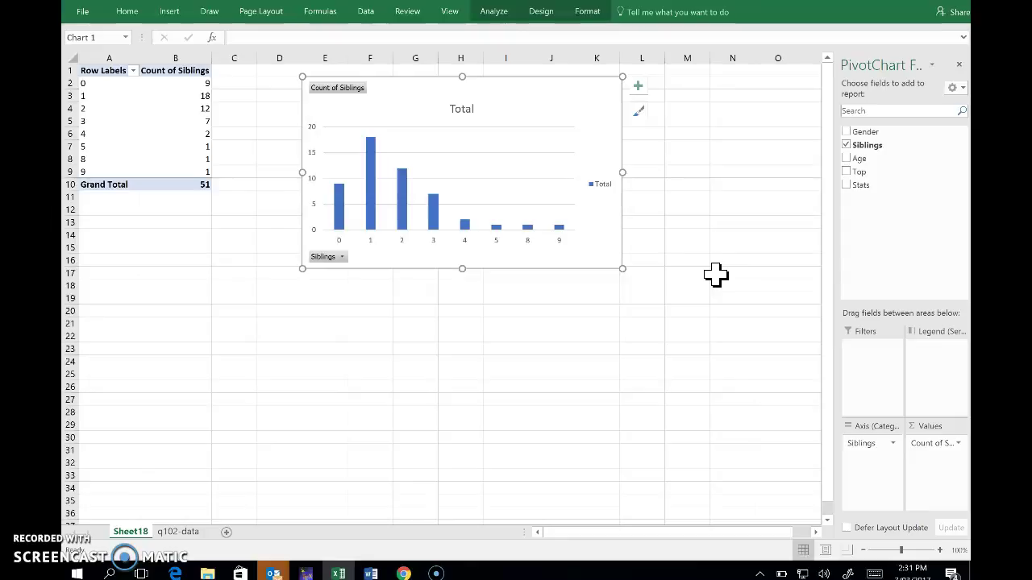
# - Try to insert a new row above the 8-siblings row in the pivot table
pyautogui.click(543, 220)
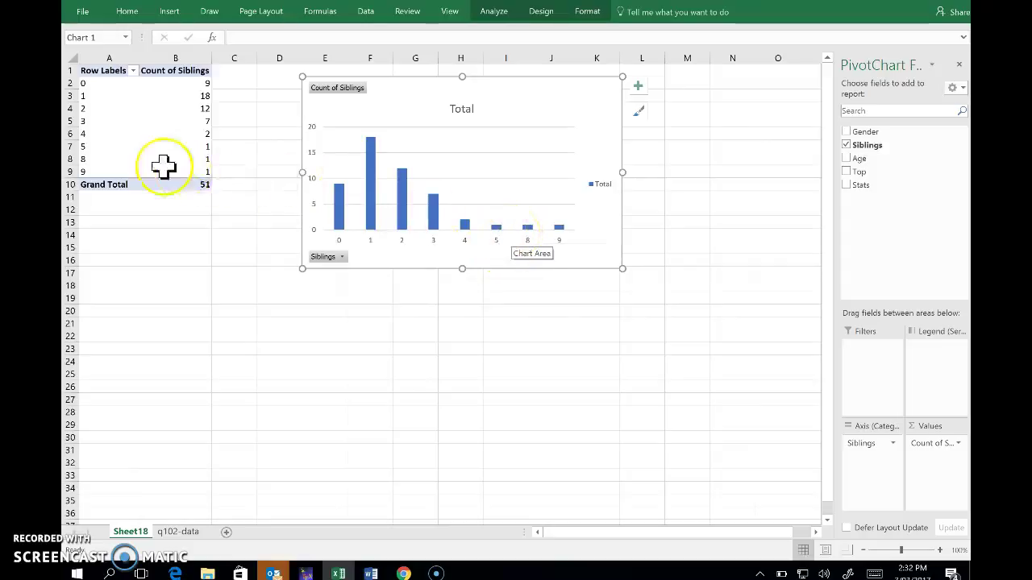
pyautogui.click(85, 158)
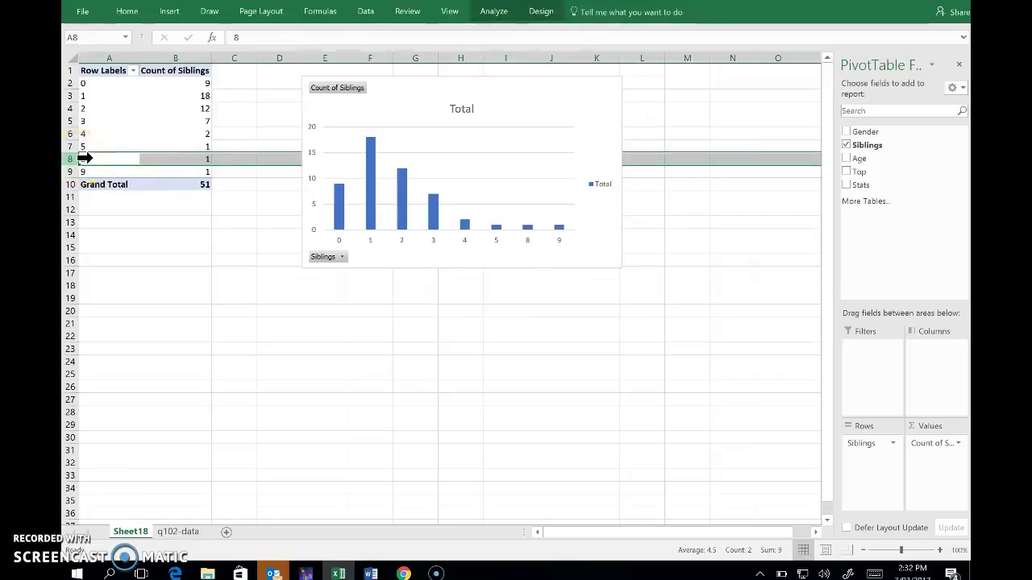
pyautogui.click(134, 16)
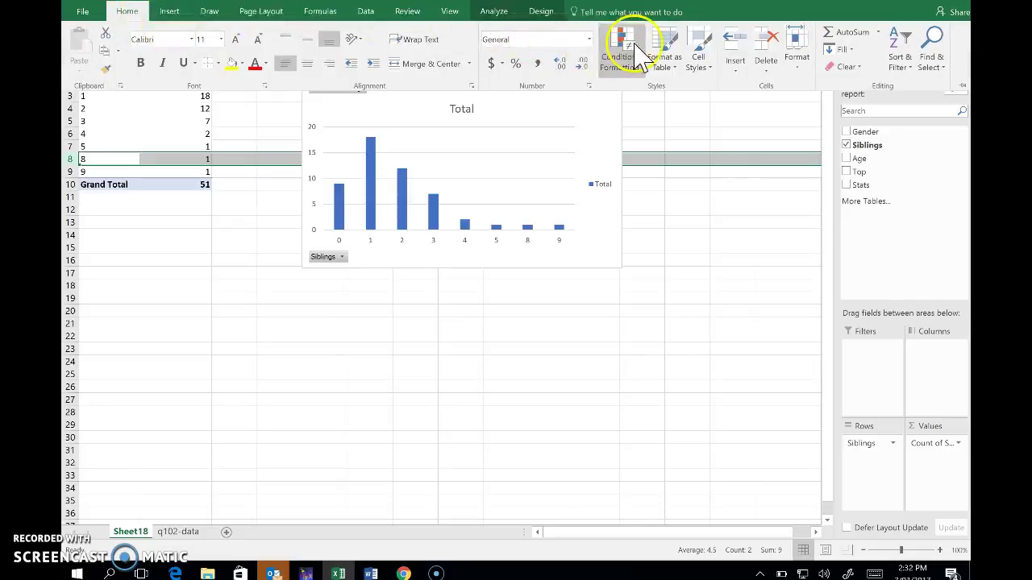
pyautogui.click(733, 45)
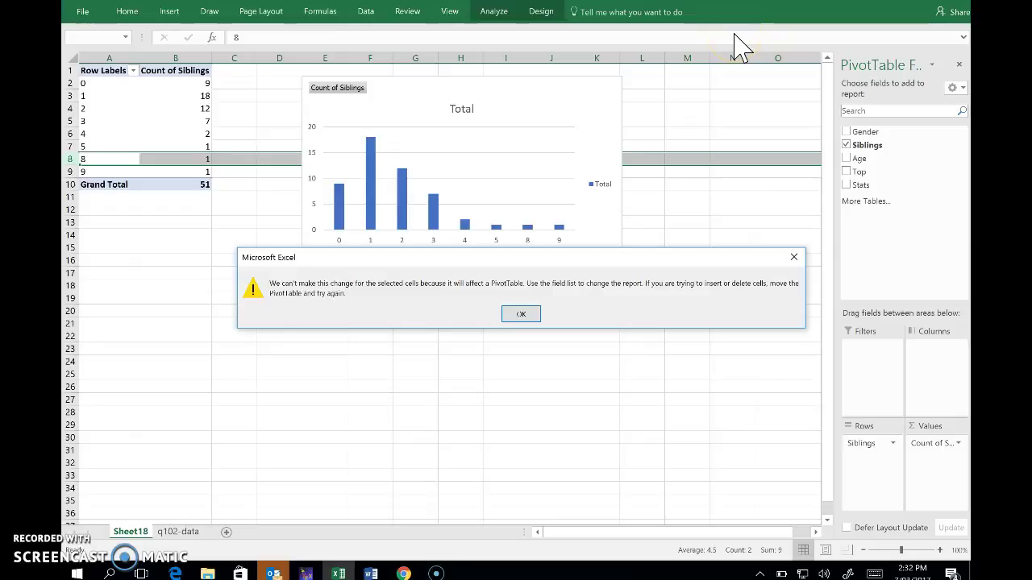
pyautogui.click(510, 315)
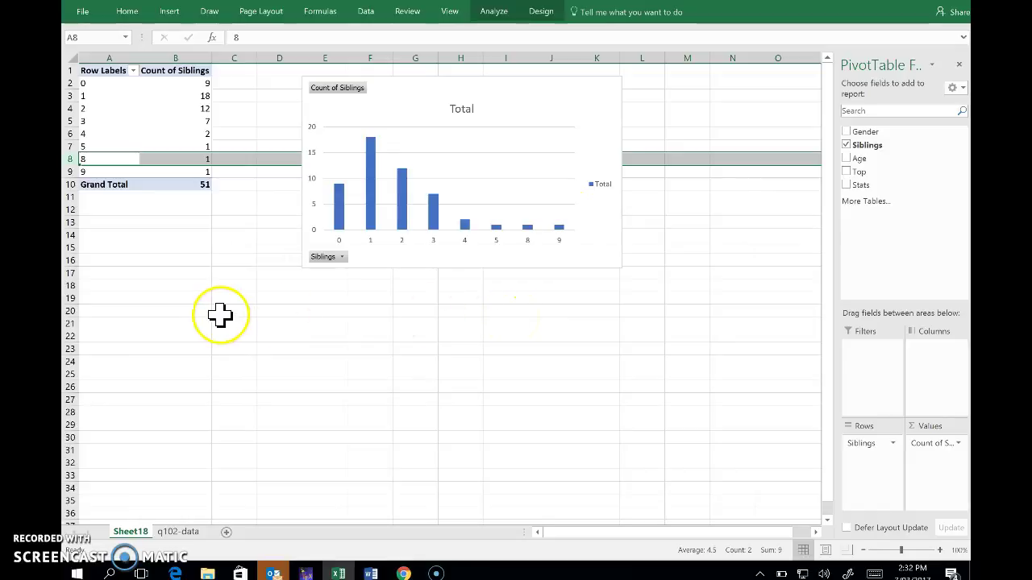
# - Enter the headings "Number of siblings" in A18 and "Frequency" in B18
pyautogui.click(113, 284)
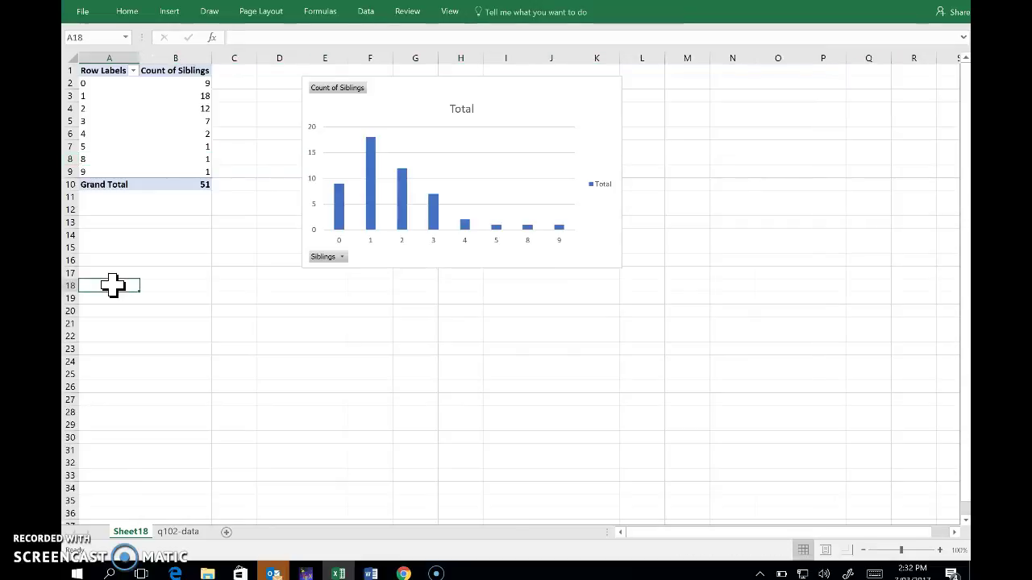
pyautogui.write('Number')
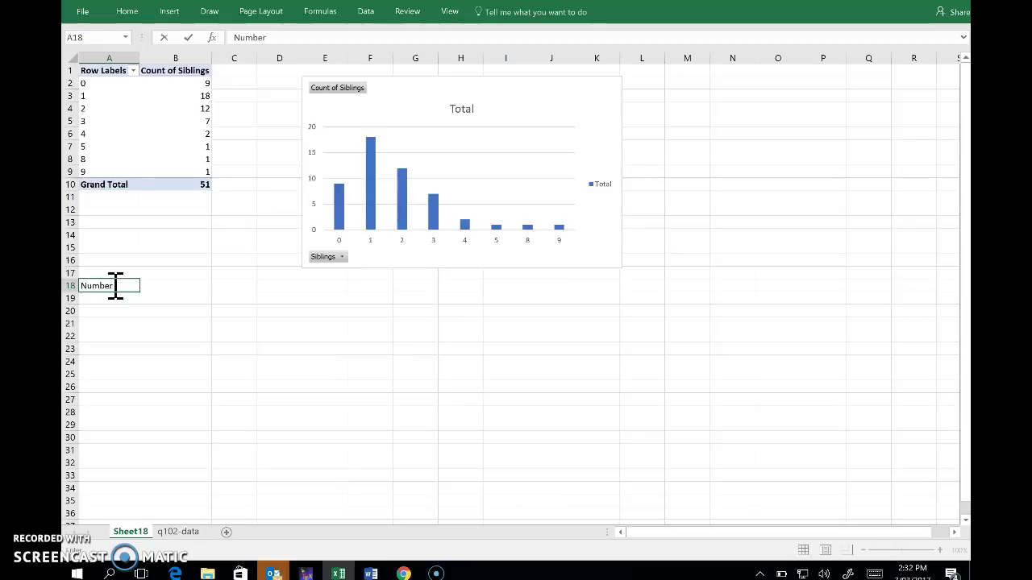
pyautogui.write(' of siblings')
pyautogui.click(143, 289)
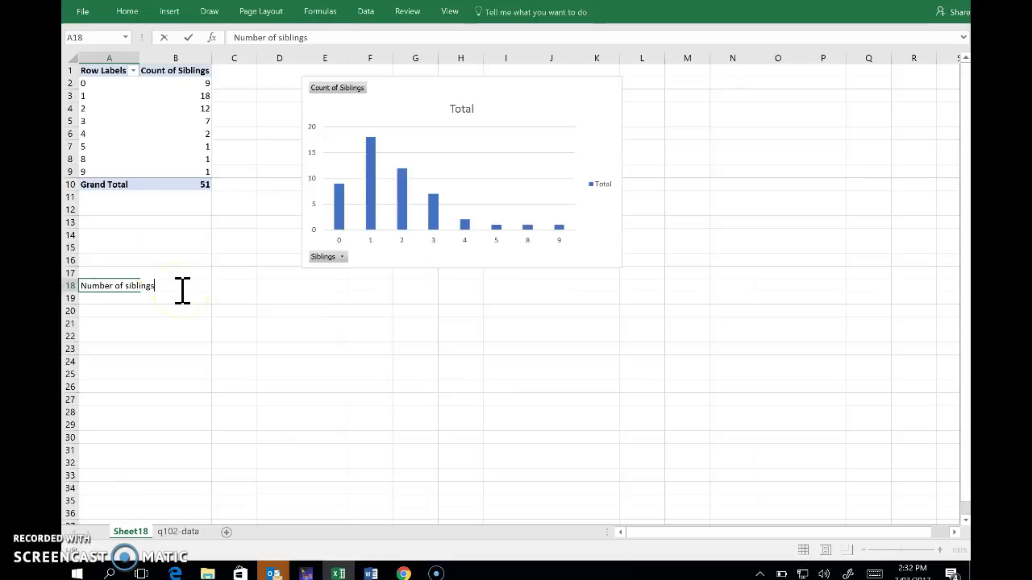
pyautogui.click(182, 289)
pyautogui.write('Frequency')
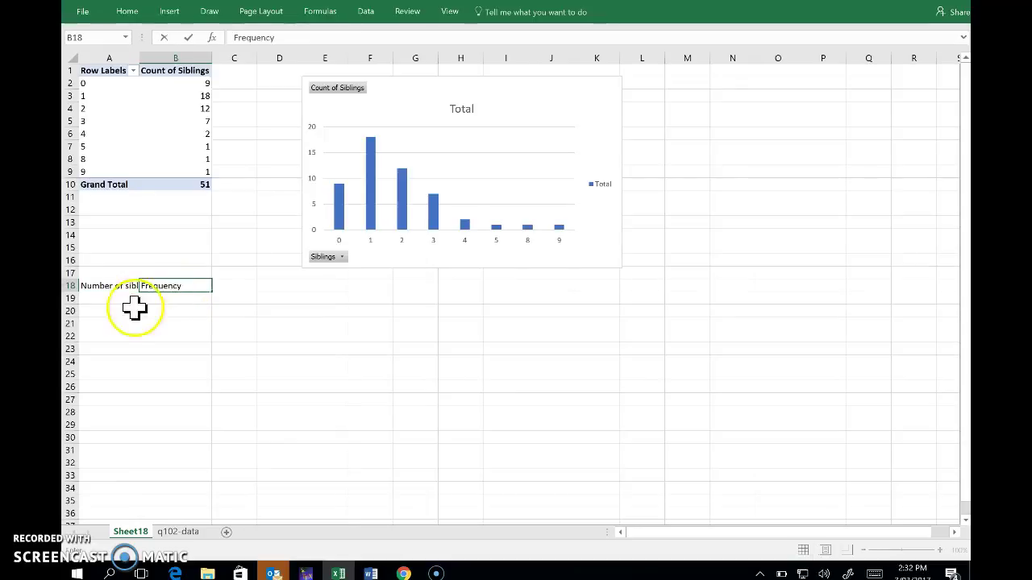
# - Fill A19:A28 with the consecutive sibling numbers 0 to 9
pyautogui.click(111, 297)
pyautogui.write('02')
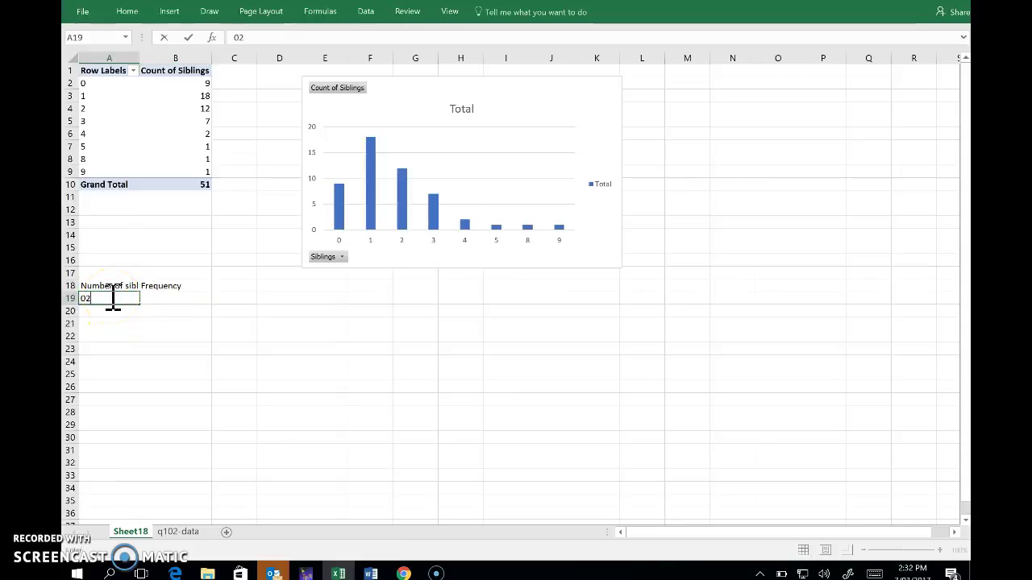
pyautogui.press('Return')
pyautogui.write('1')
pyautogui.press('Return')
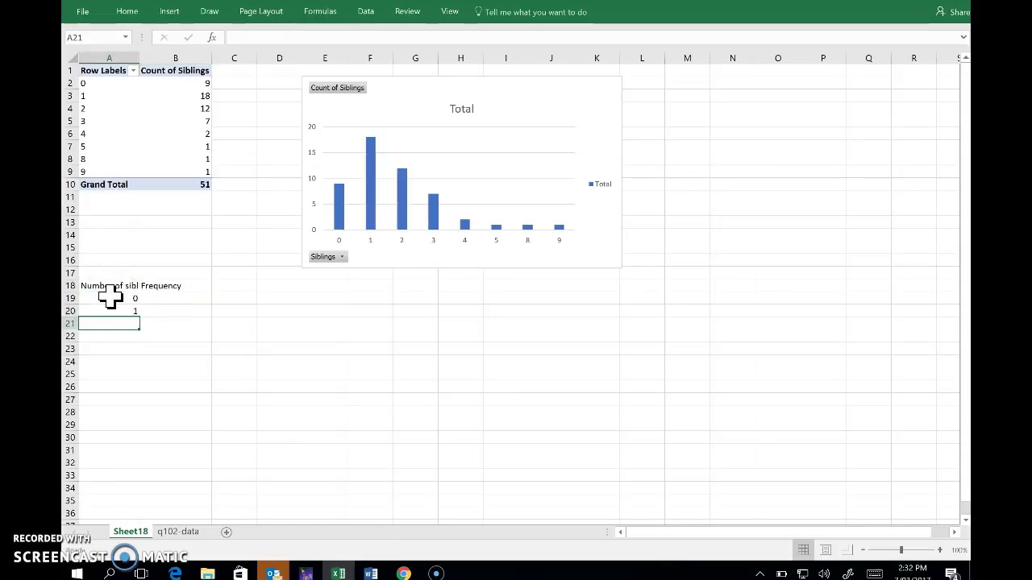
pyautogui.moveTo(110, 297); pyautogui.dragTo(111, 311)
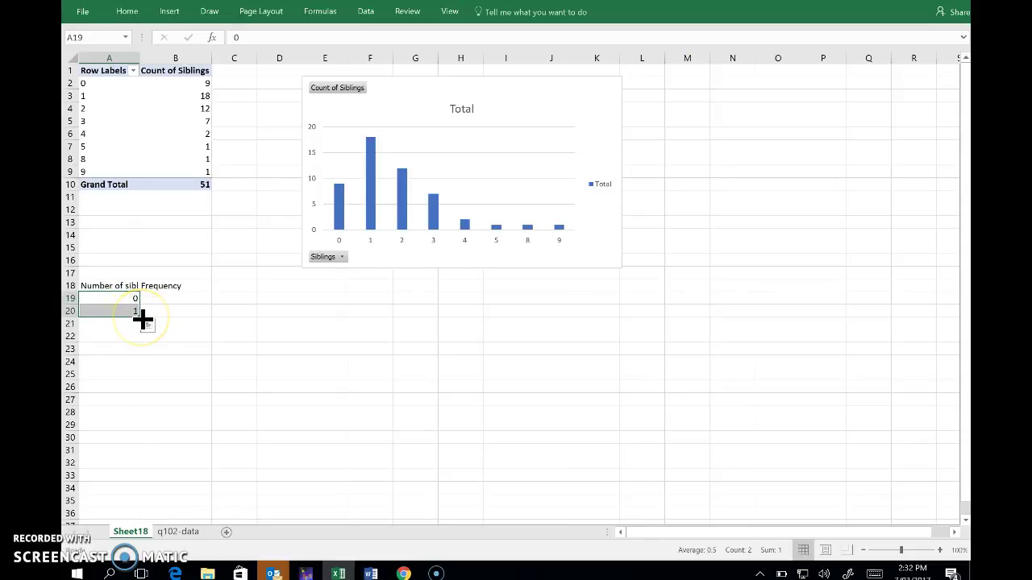
pyautogui.moveTo(142, 320); pyautogui.dragTo(138, 419)
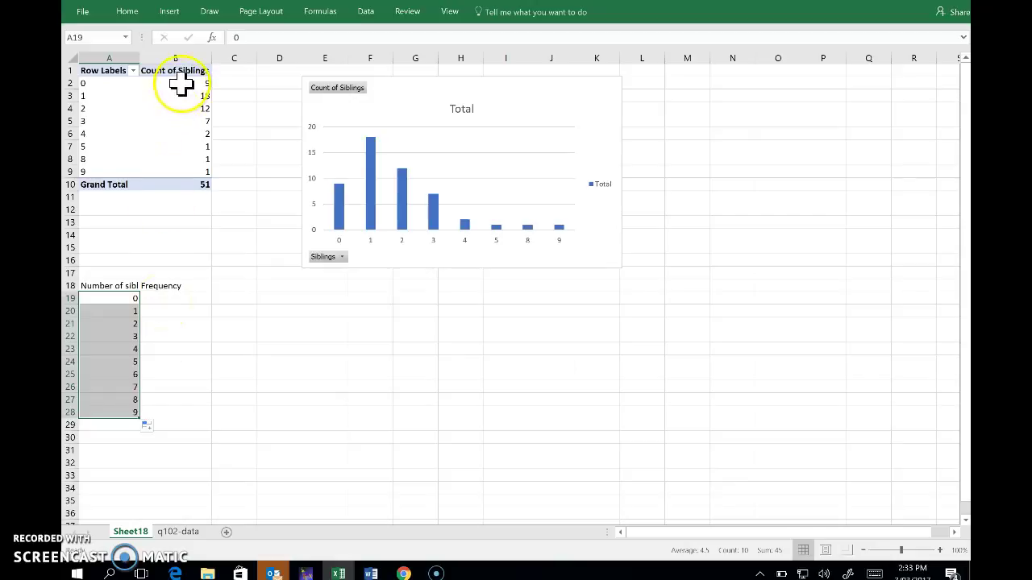
# - Copy the pivot table's sibling counts from B2:B9 into the Frequency column starting at B19
pyautogui.moveTo(178, 83); pyautogui.dragTo(181, 167)
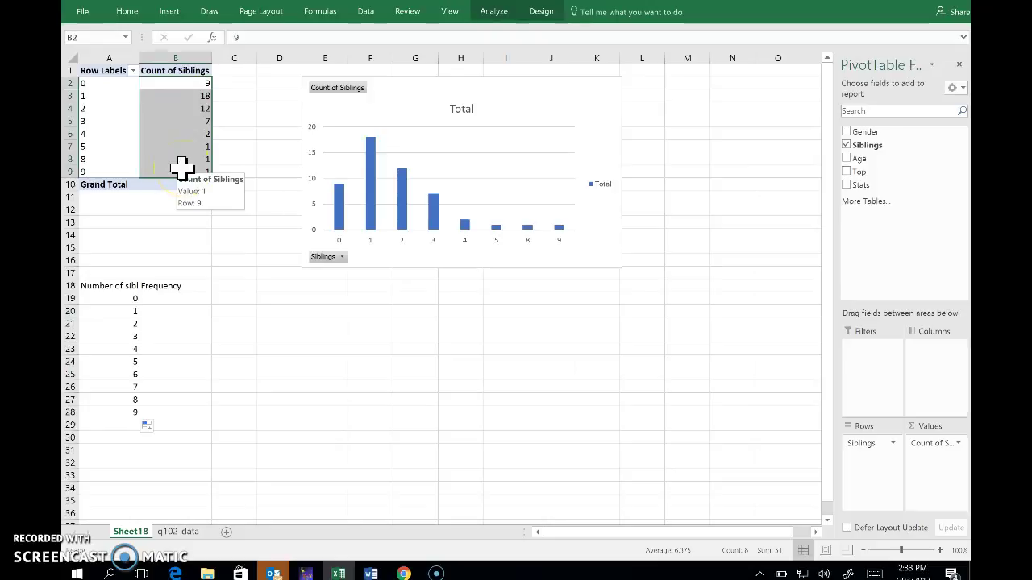
pyautogui.hotkey('ctrl', 'c')
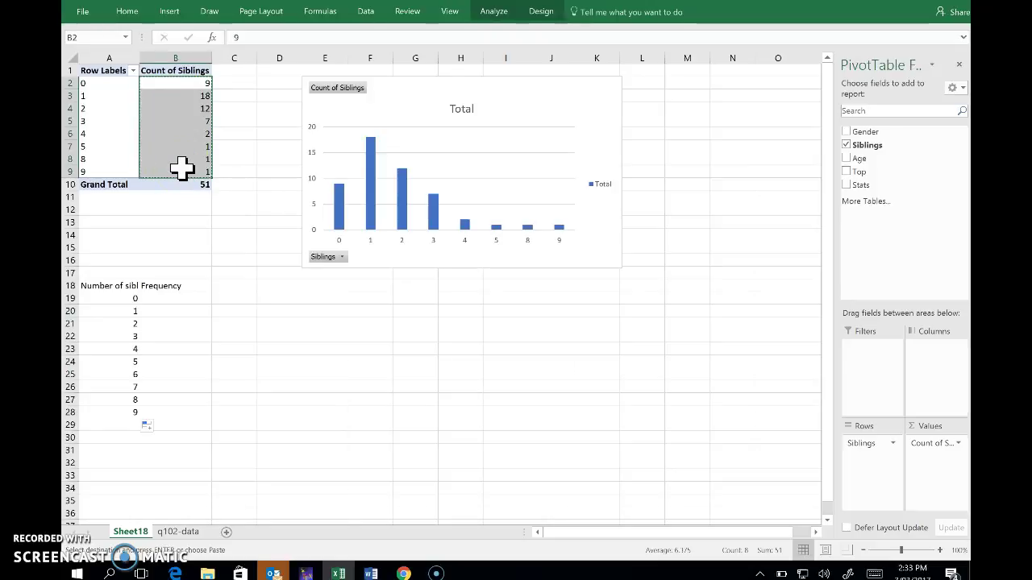
pyautogui.click(183, 298)
pyautogui.hotkey('ctrl', 'v')
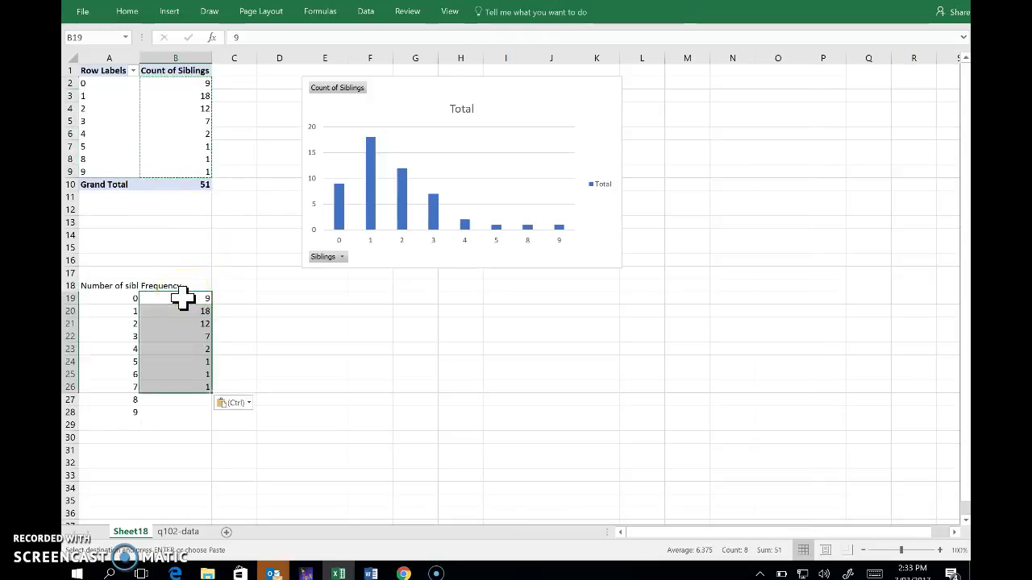
# - Move the last two frequencies from B25:B26 to B27:B28, beside sibling numbers 8 and 9
pyautogui.click(176, 375)
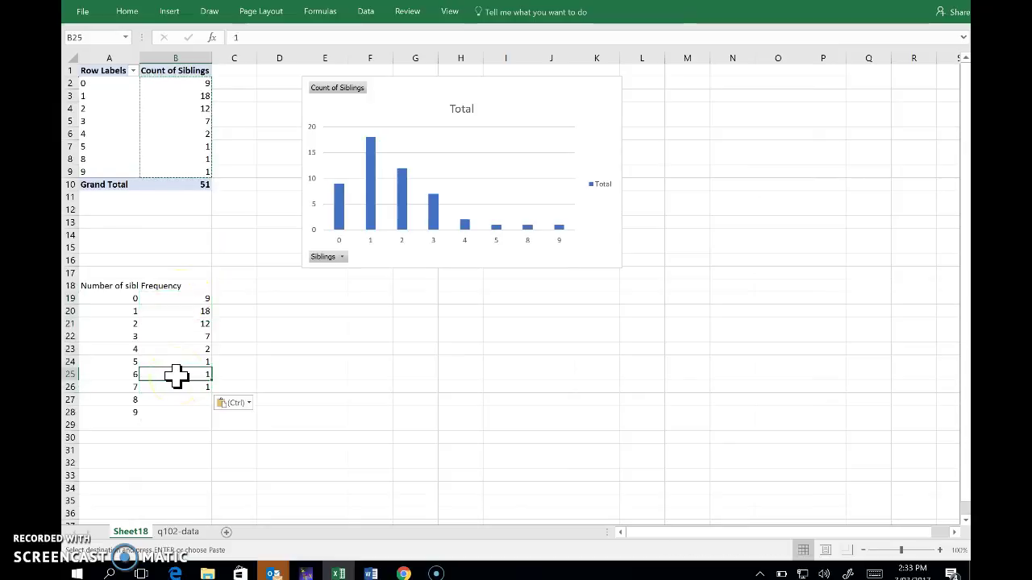
pyautogui.moveTo(175, 375); pyautogui.dragTo(176, 387)
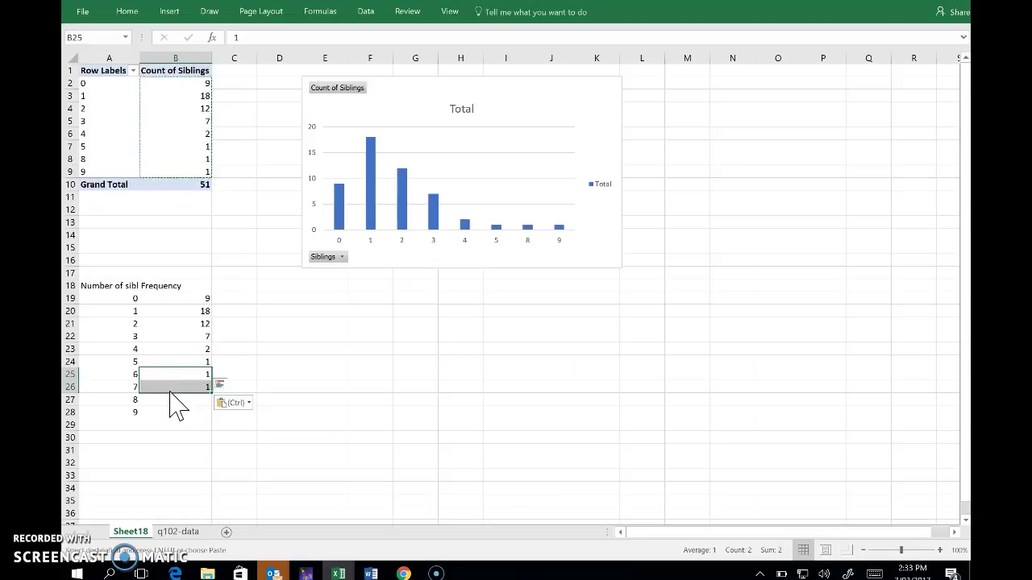
pyautogui.moveTo(171, 403)
pyautogui.mouseDown()
pyautogui.moveTo(174, 422)
pyautogui.moveTo(169, 409)
pyautogui.mouseUp()
# - Enter a frequency of 0 for both 6 and 7 siblings in B25 and B26
pyautogui.click(180, 373)
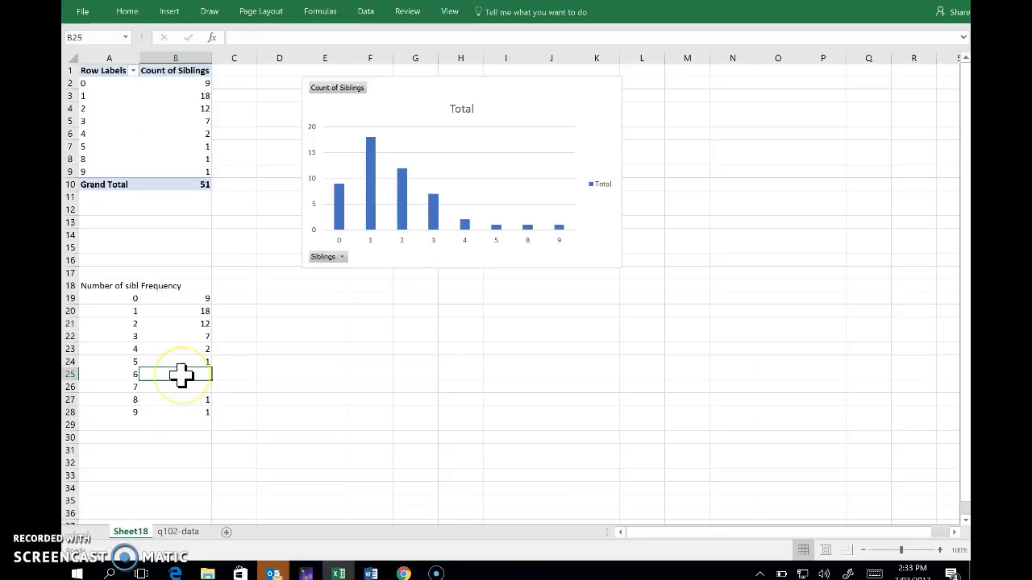
pyautogui.write('0')
pyautogui.press('Return')
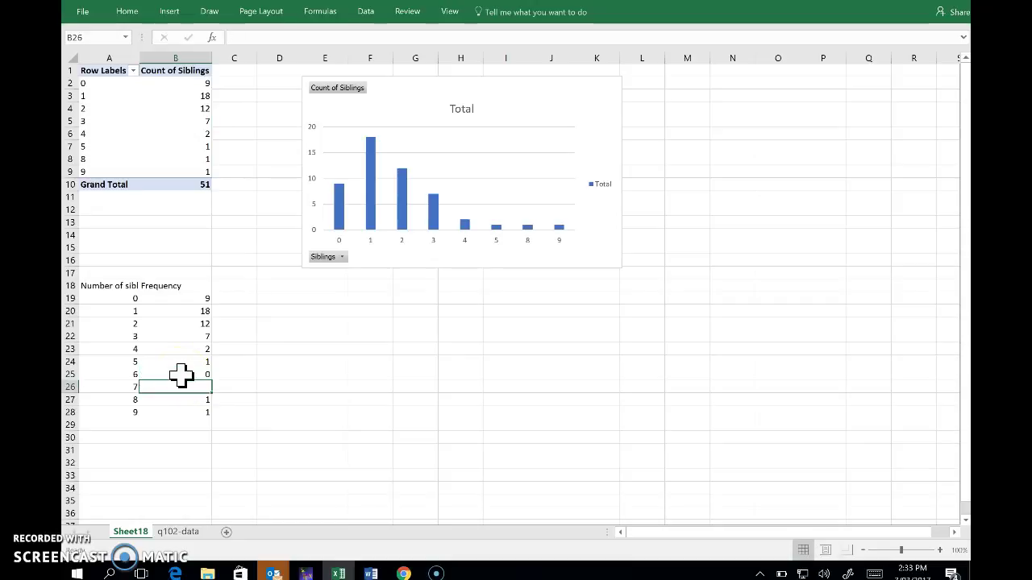
pyautogui.write('0')
pyautogui.press('Return')
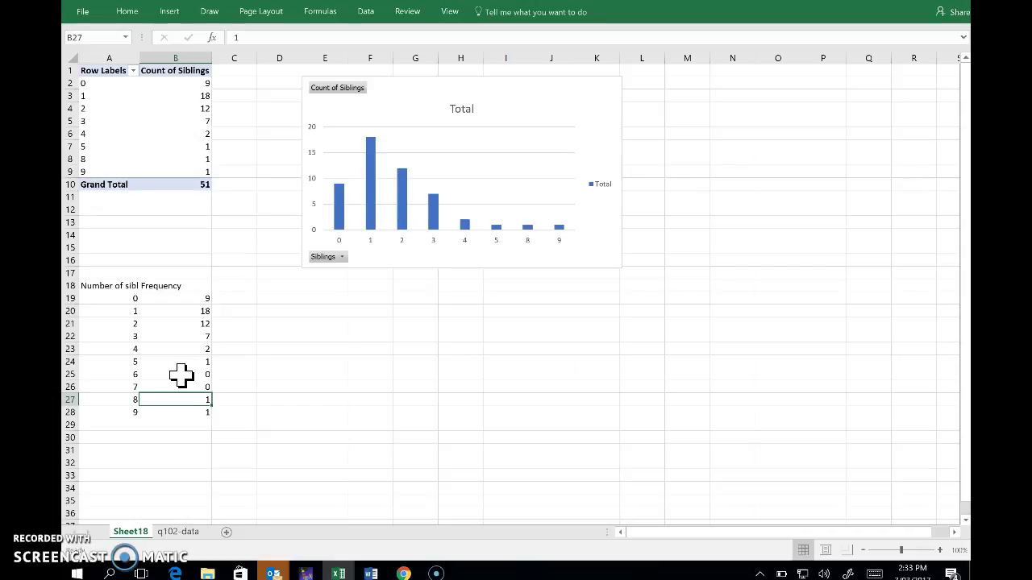
# - Create a PivotChart from A18:B28 on the existing worksheet at A31, with Number of siblings as the axis and Frequency as the values
pyautogui.click(111, 286)
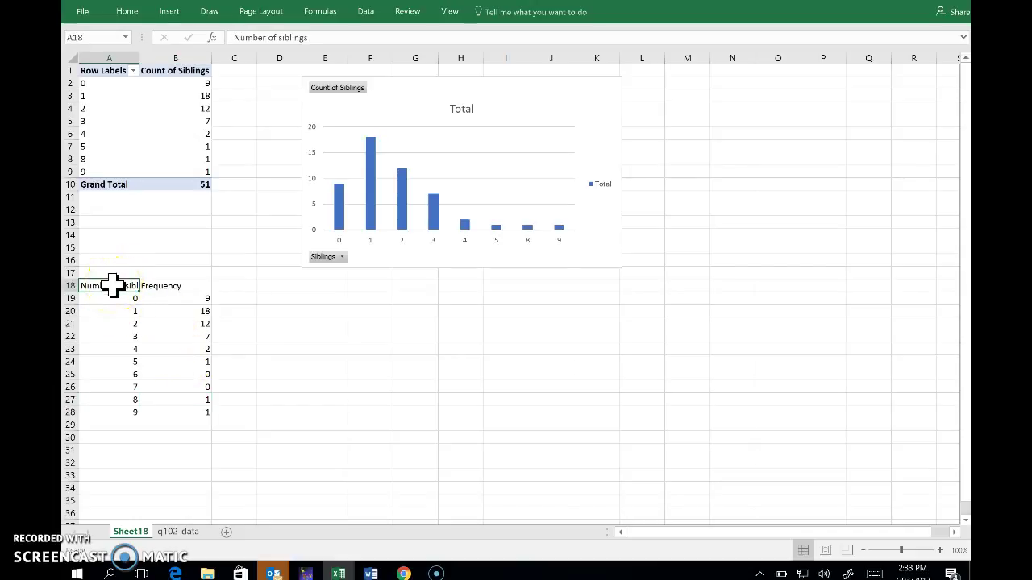
pyautogui.click(169, 12)
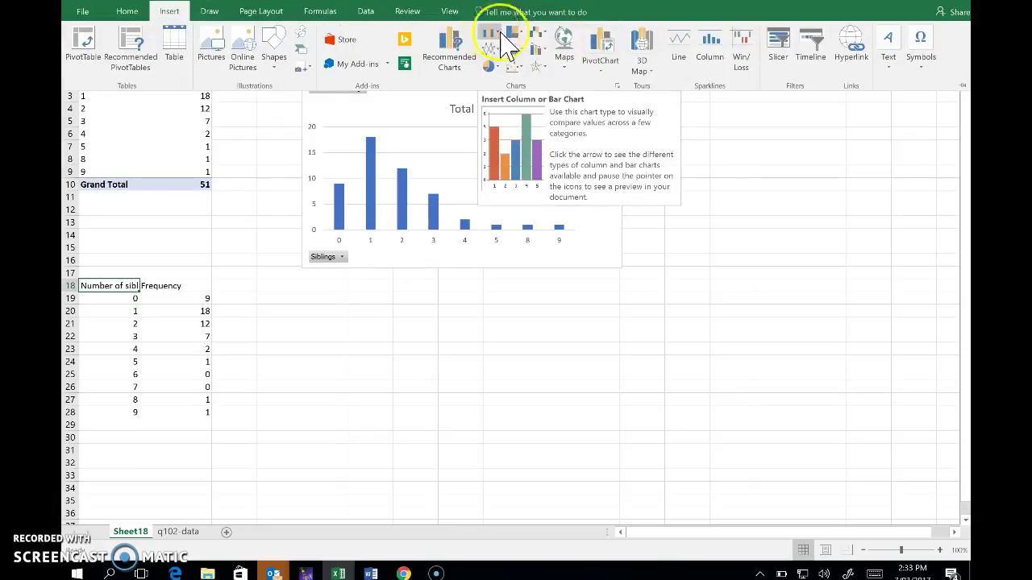
pyautogui.click(614, 53)
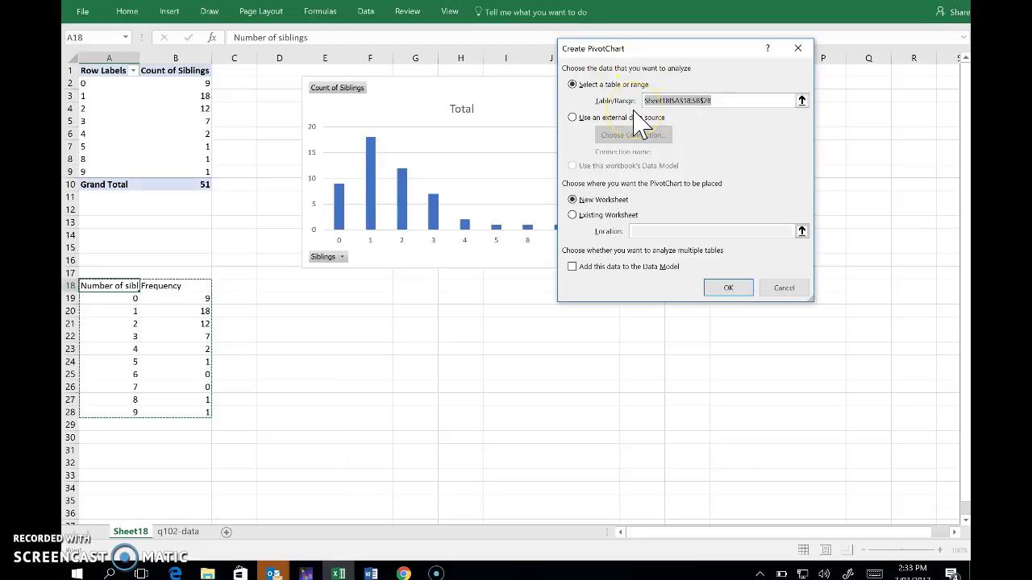
pyautogui.click(573, 216)
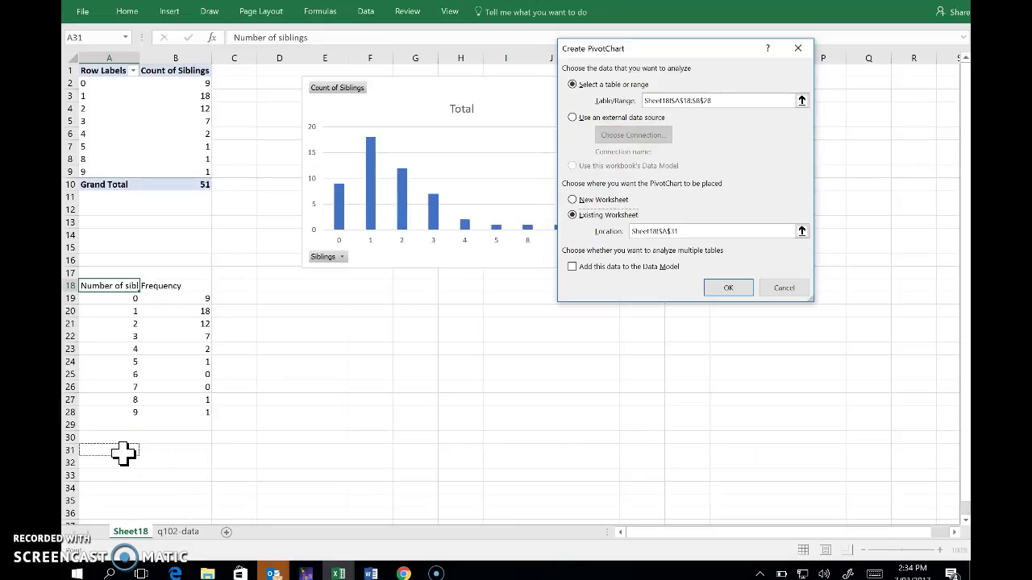
pyautogui.click(728, 290)
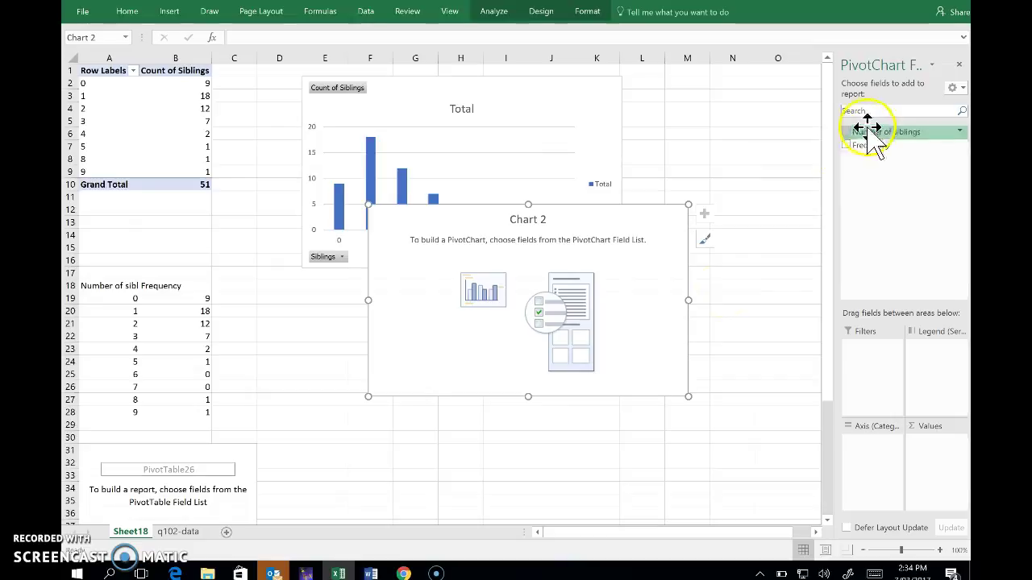
pyautogui.moveTo(873, 139); pyautogui.dragTo(931, 466)
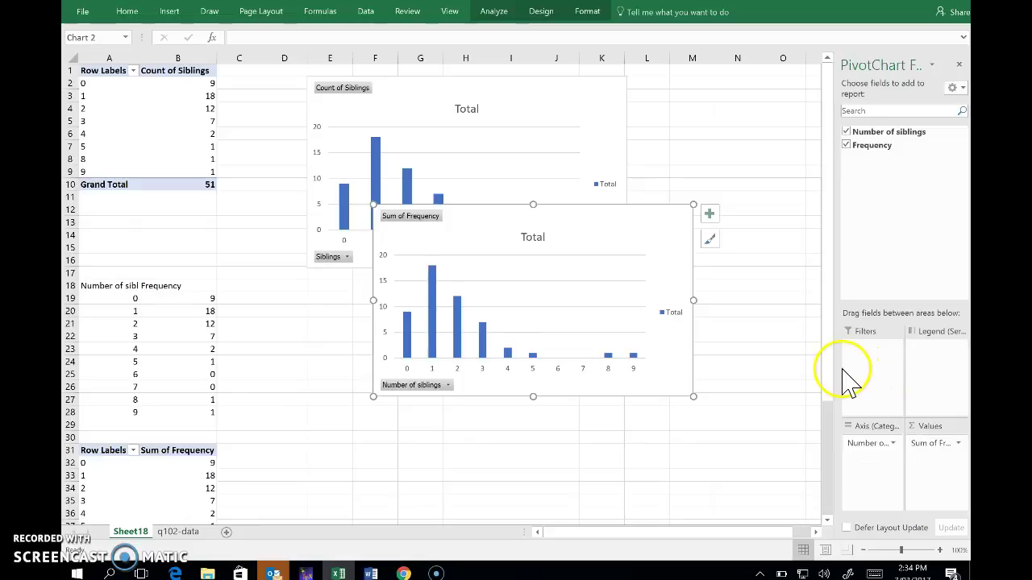
pyautogui.moveTo(825, 373); pyautogui.dragTo(825, 492)
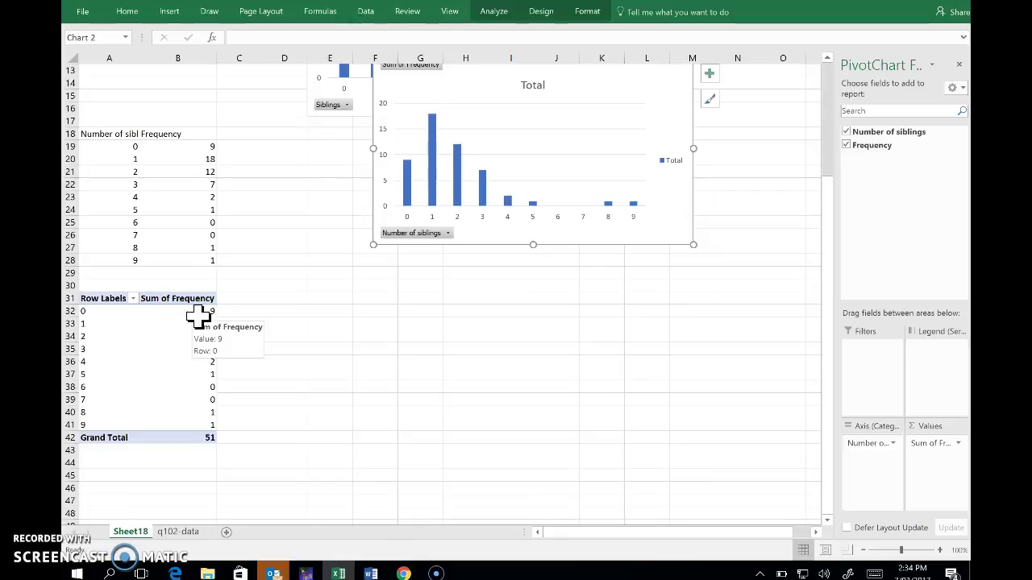
pyautogui.click(199, 310)
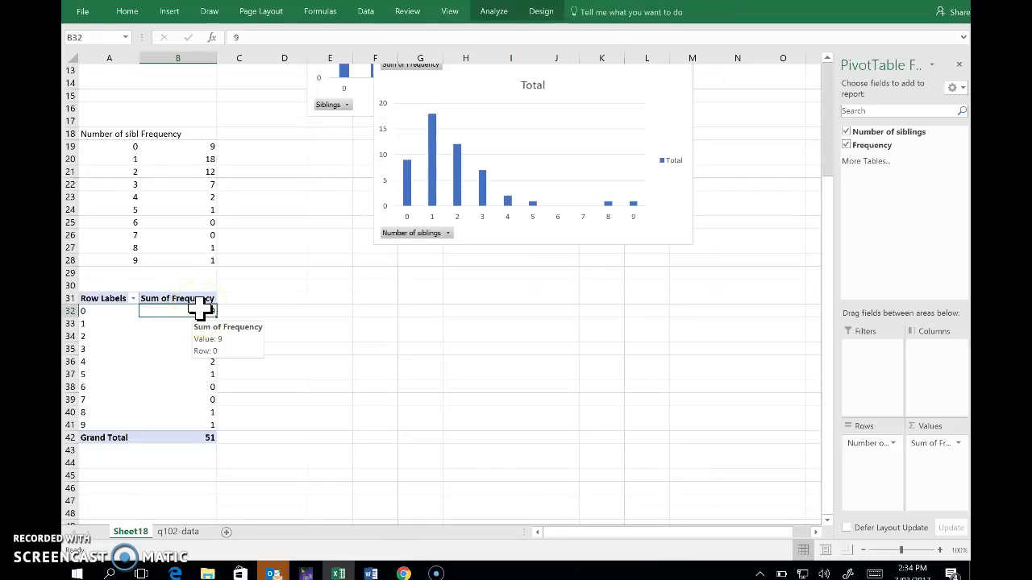
pyautogui.click(565, 147)
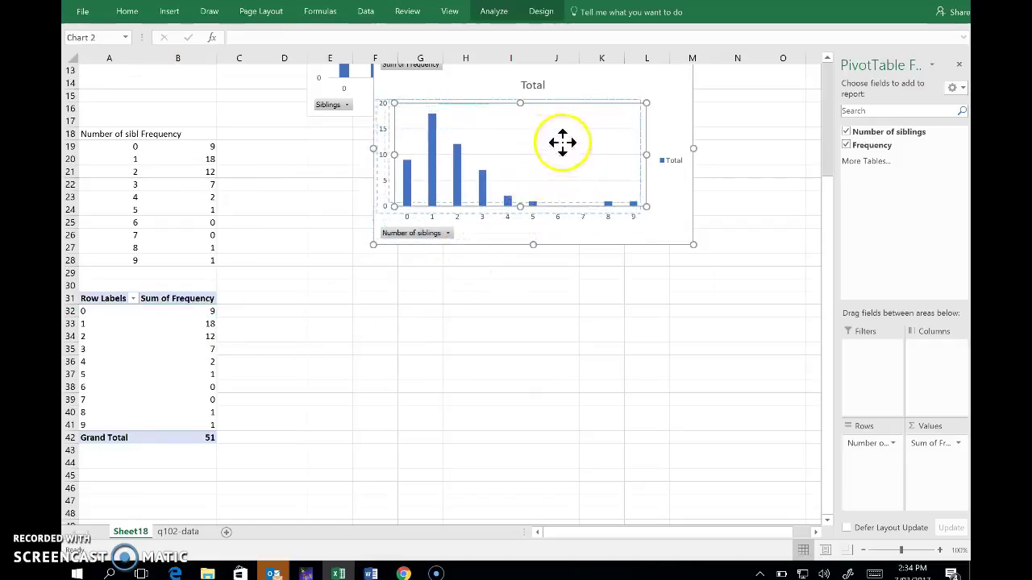
pyautogui.click(570, 141)
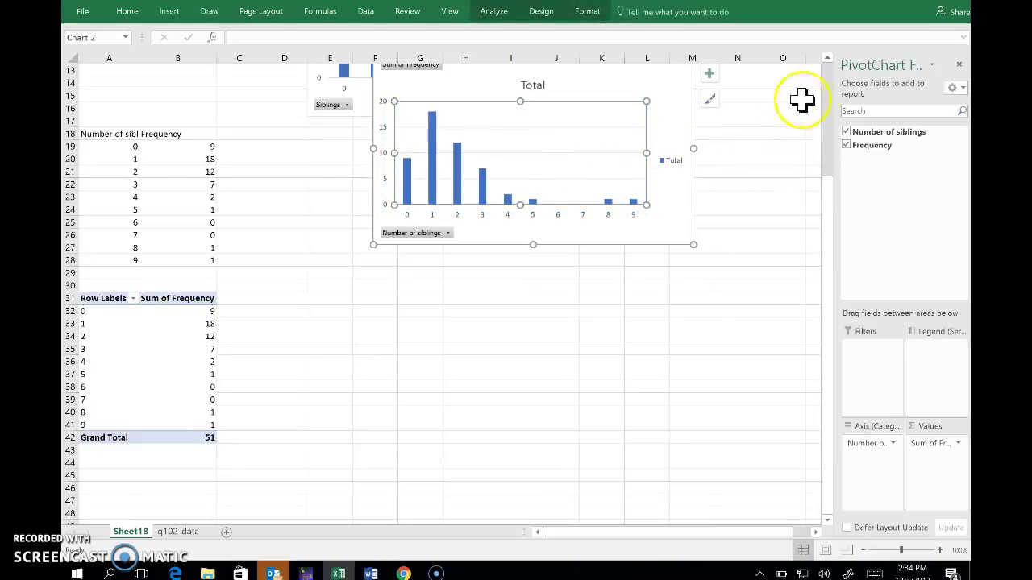
# - Move the new Sum of Frequency chart directly below the first chart, aligned with its left edge
pyautogui.click(827, 75)
pyautogui.click(827, 59)
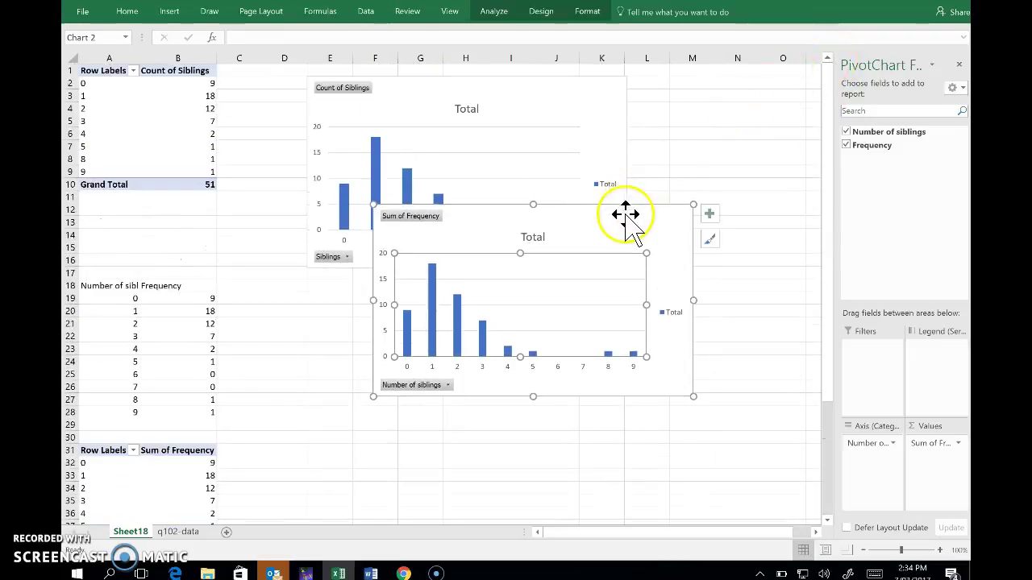
pyautogui.click(626, 213)
pyautogui.moveTo(625, 214); pyautogui.dragTo(562, 304)
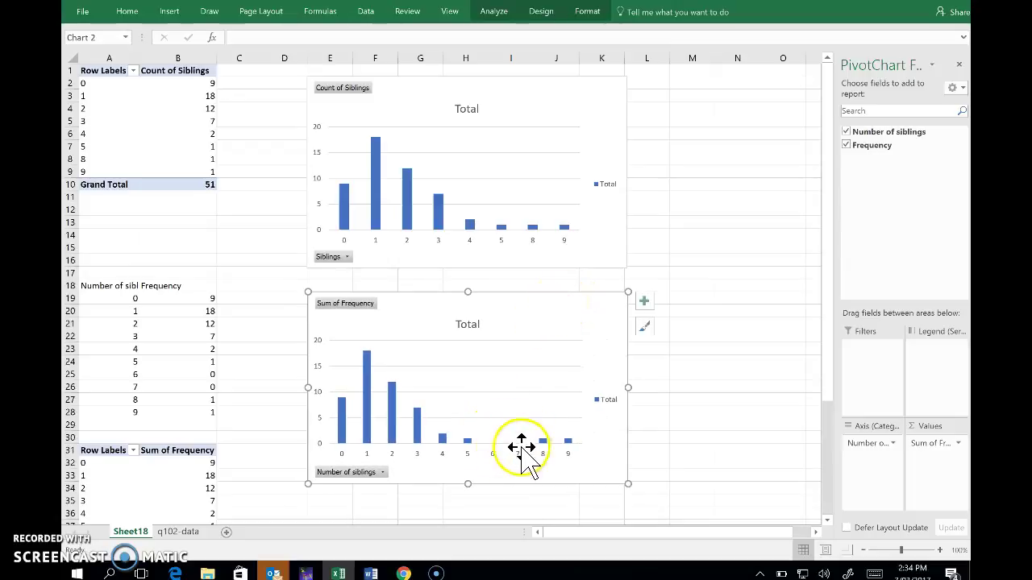
# - Add axis titles to the Sum of Frequency chart and remove its legend
pyautogui.click(646, 303)
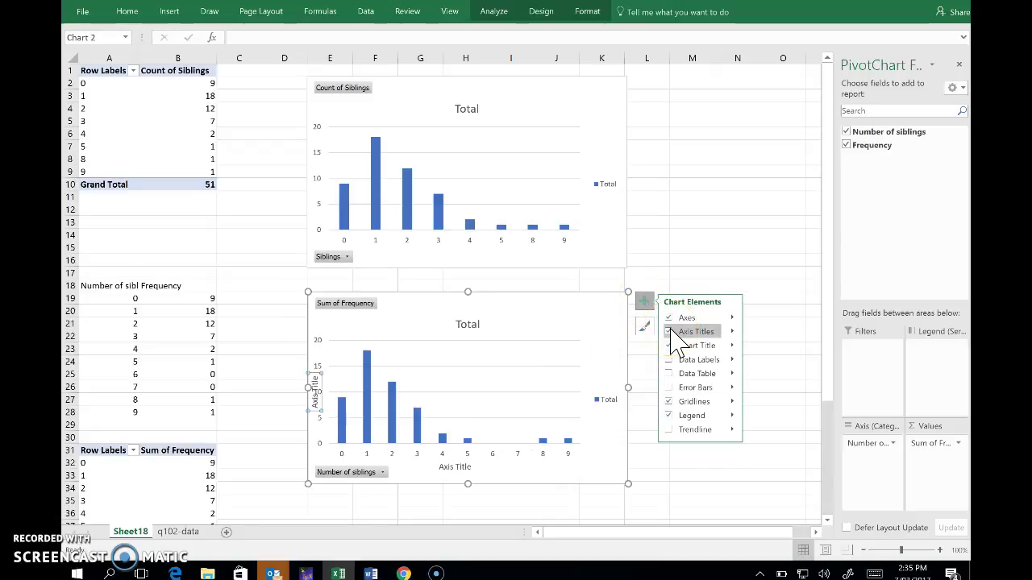
pyautogui.click(686, 417)
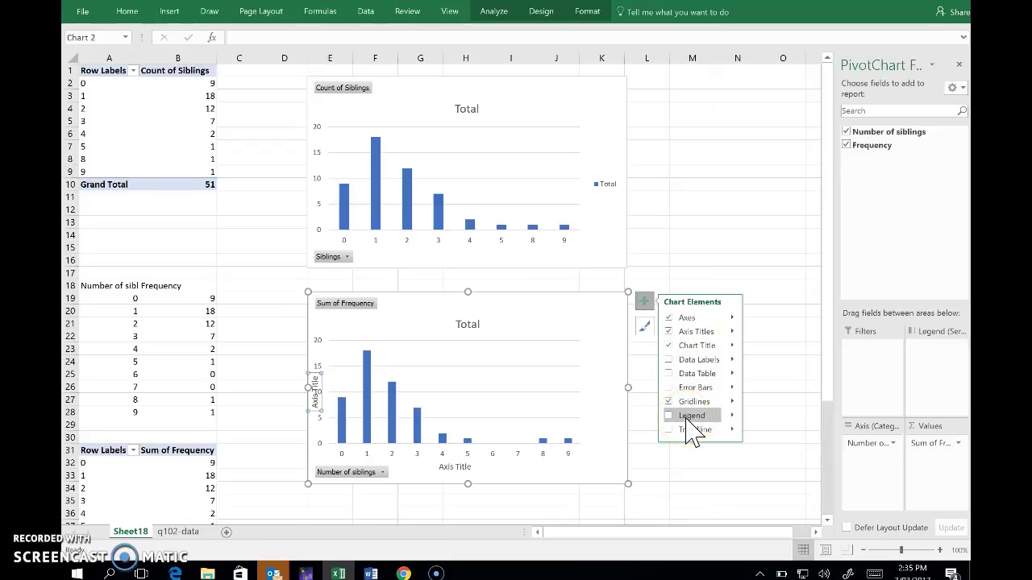
pyautogui.click(524, 477)
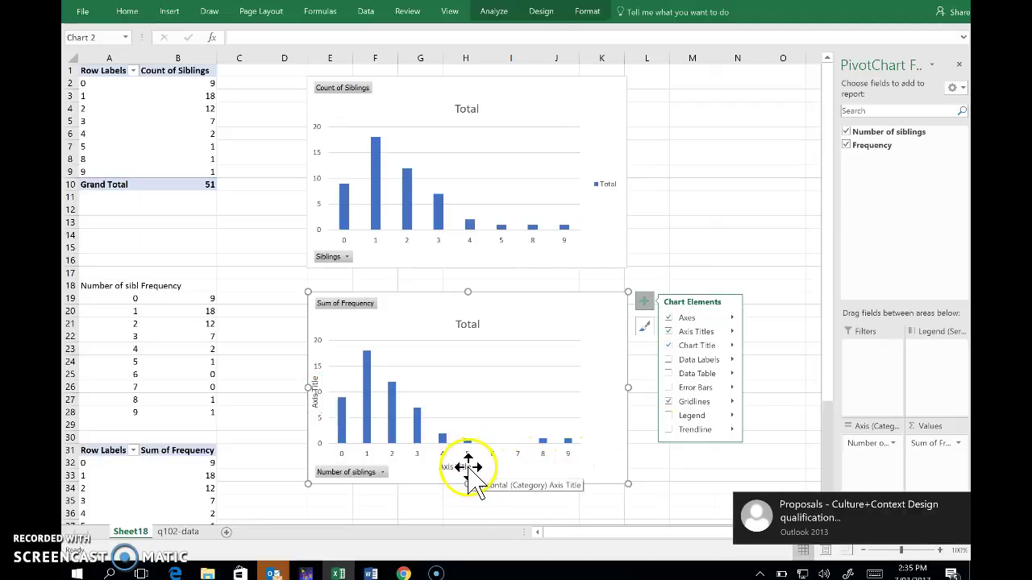
# - Title the lower chart's horizontal axis "Number of siblings" and its vertical axis "Frequency"
pyautogui.click(471, 466)
pyautogui.write('\\\\')
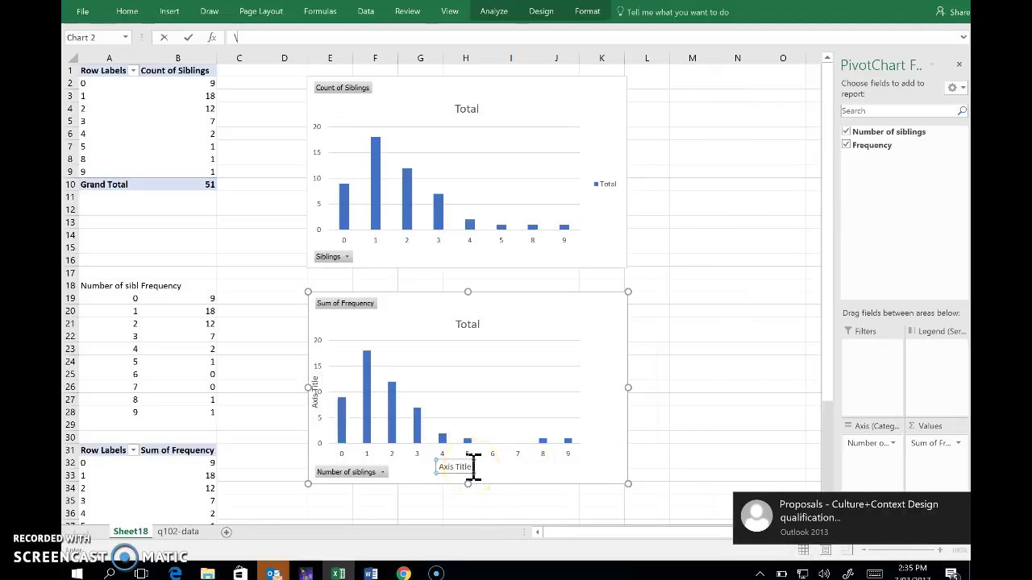
pyautogui.press('BackSpace')
pyautogui.press('BackSpace')
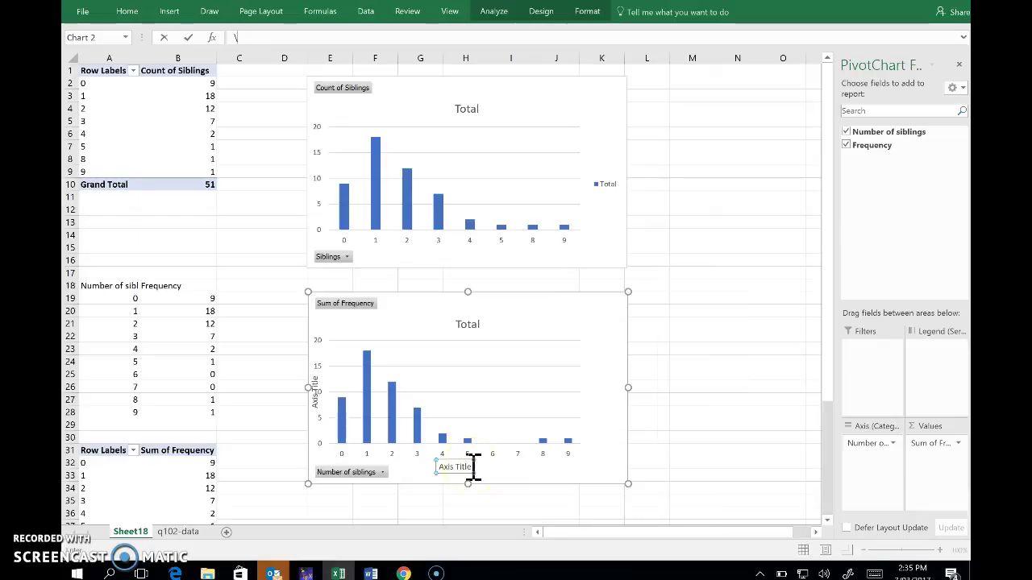
pyautogui.press('Return')
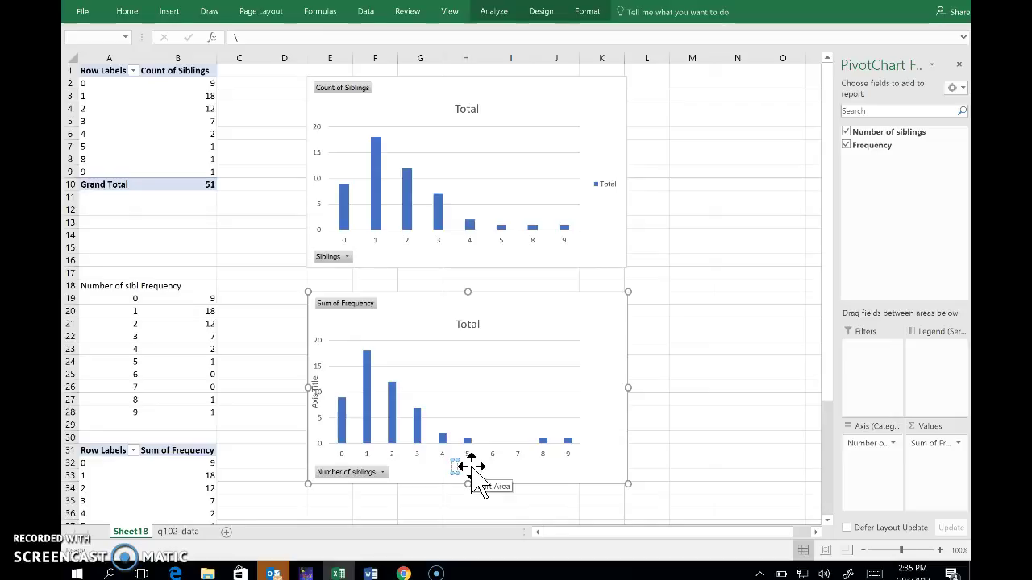
pyautogui.click(474, 467)
pyautogui.write('Number of siblings')
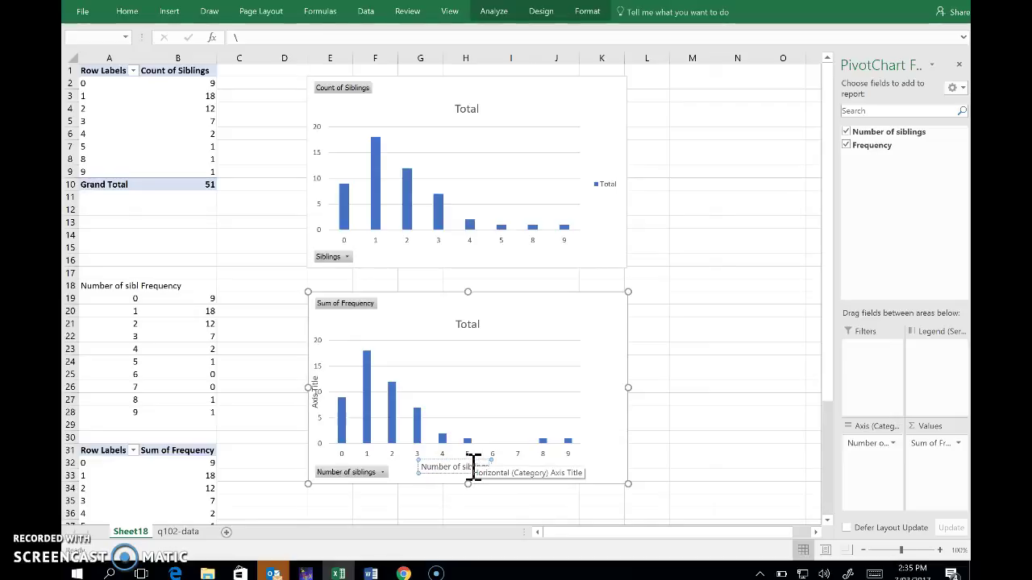
pyautogui.click(486, 464)
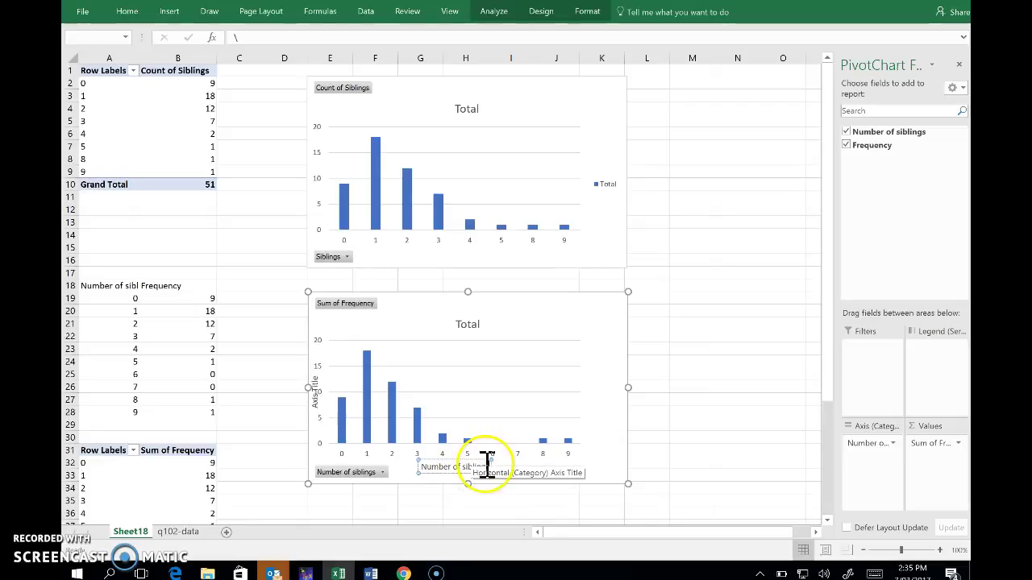
pyautogui.click(317, 388)
pyautogui.click(320, 382)
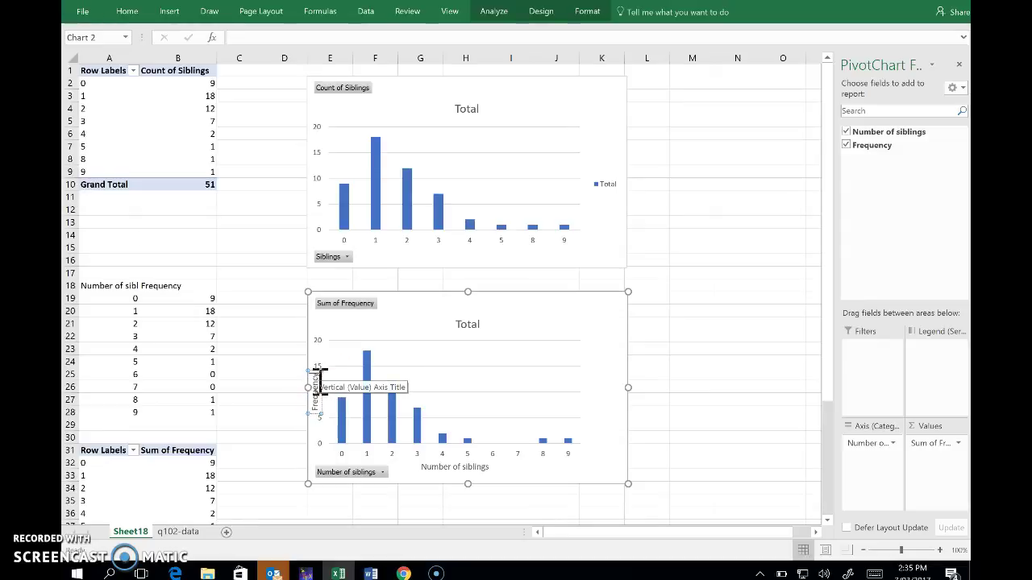
# - Replace the lower chart's title with "Number of siblings of 51 QUAN 102 students"
pyautogui.click(481, 317)
pyautogui.click(475, 324)
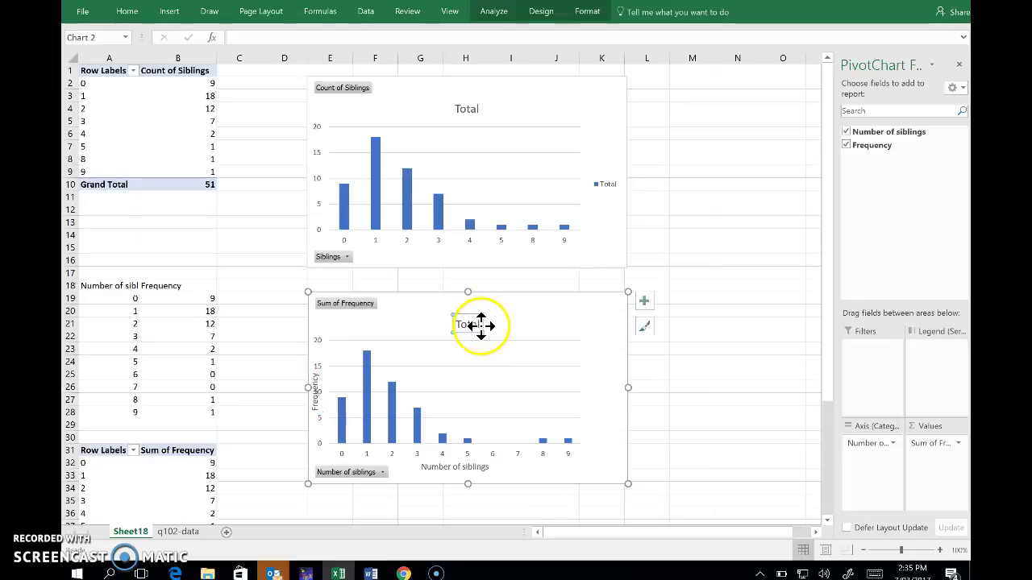
pyautogui.press('BackSpace')
pyautogui.press('BackSpace')
pyautogui.press('BackSpace')
pyautogui.press('BackSpace')
pyautogui.press('BackSpace')
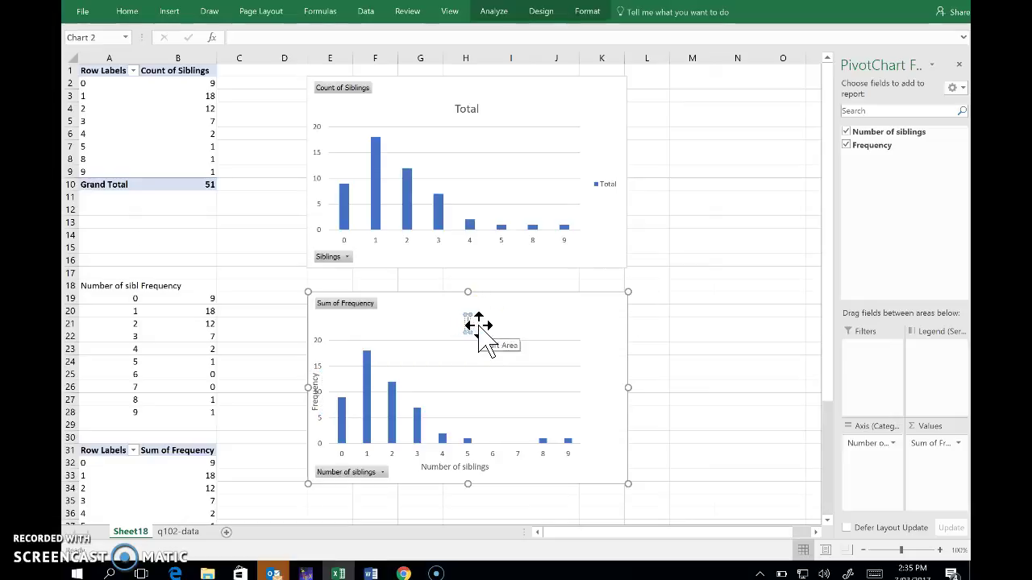
pyautogui.write('Number of siblings of')
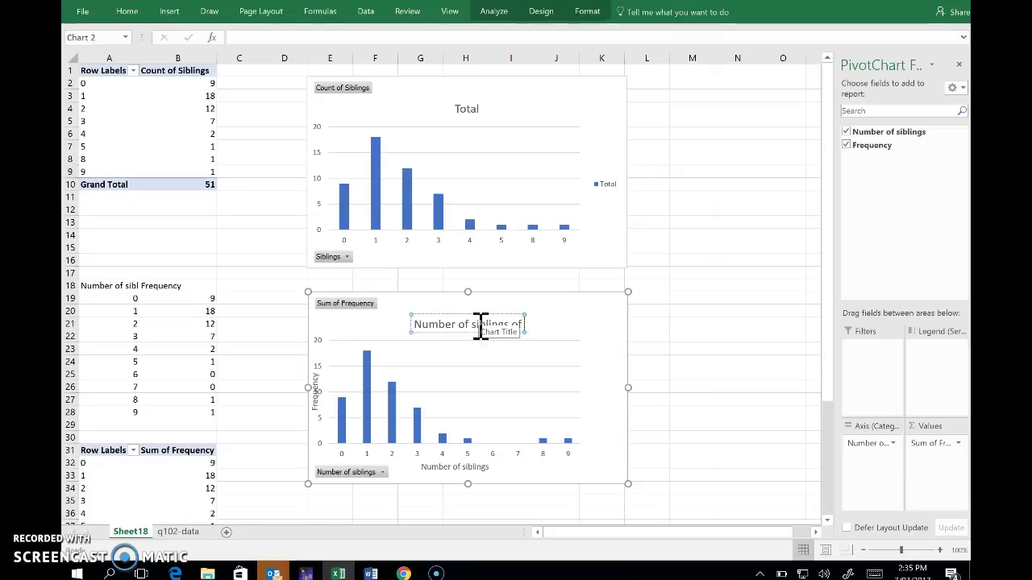
pyautogui.write(' 51 QUAN 1')
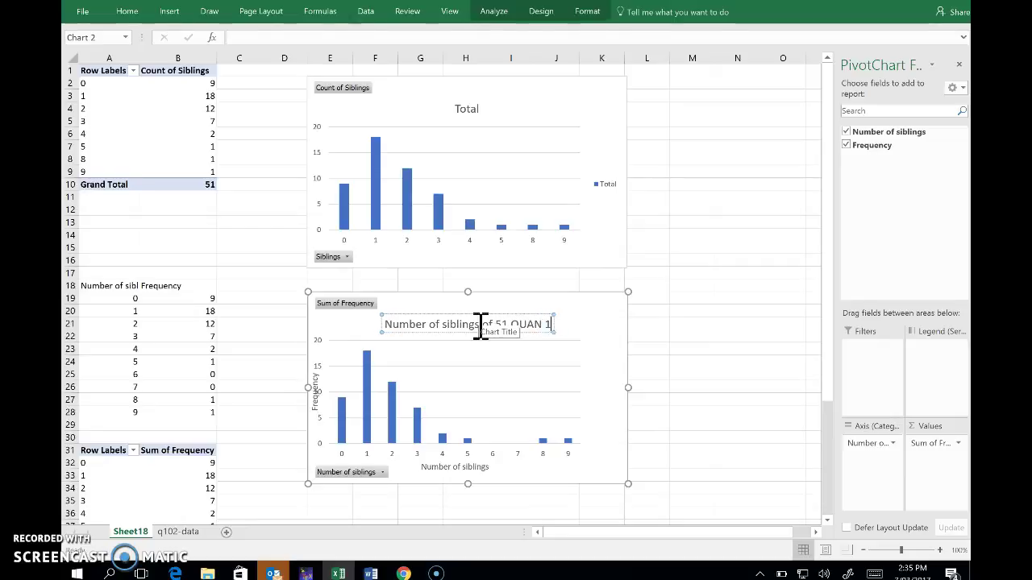
pyautogui.write('02 students')
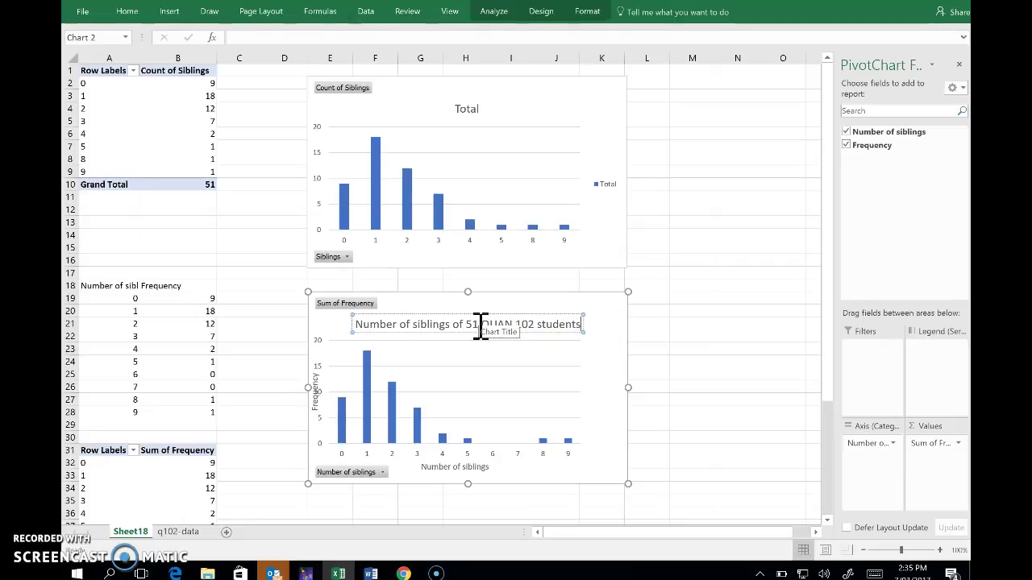
pyautogui.click(608, 331)
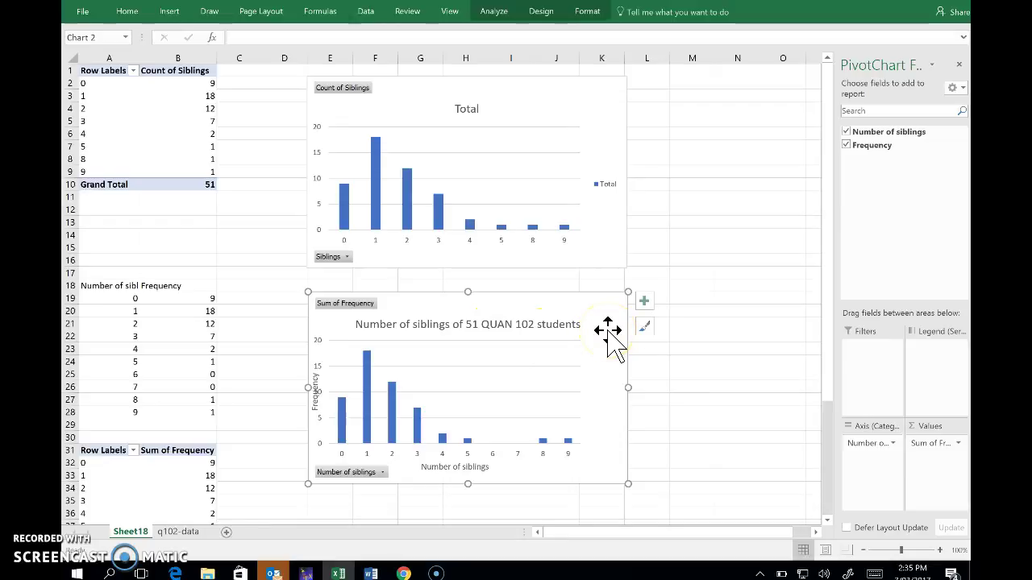